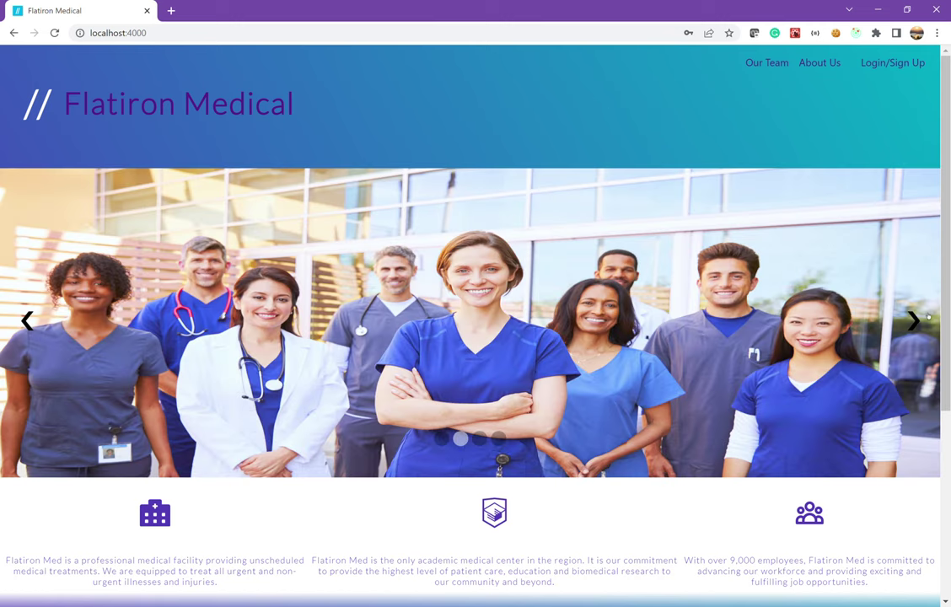
Advance the home page slideshow through four photos
click(924, 319)
click(924, 320)
click(923, 321)
click(923, 321)
Scroll down to the footer and back, then open the departments page via Our Team
scroll(475, 266, down, 3)
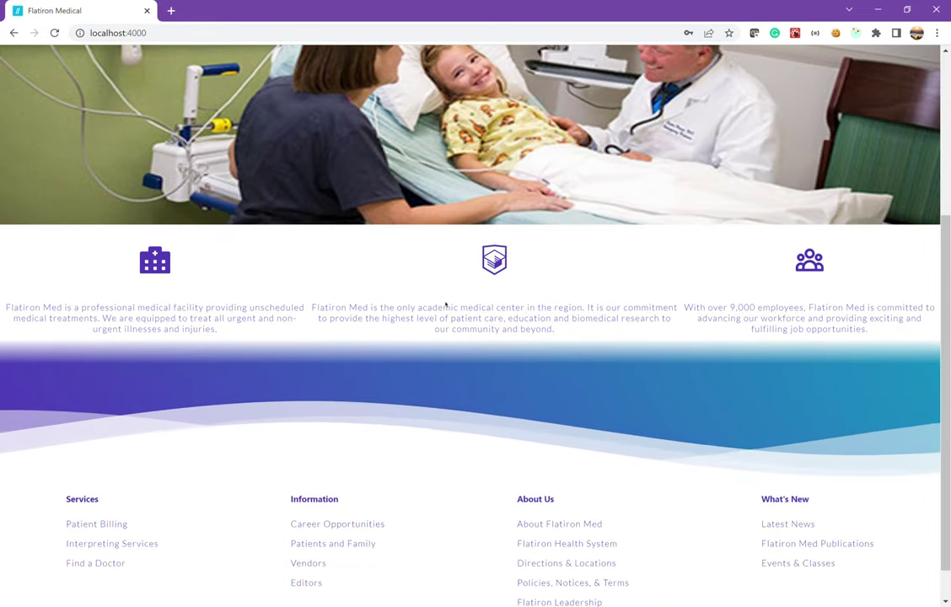
scroll(369, 345, down, 1)
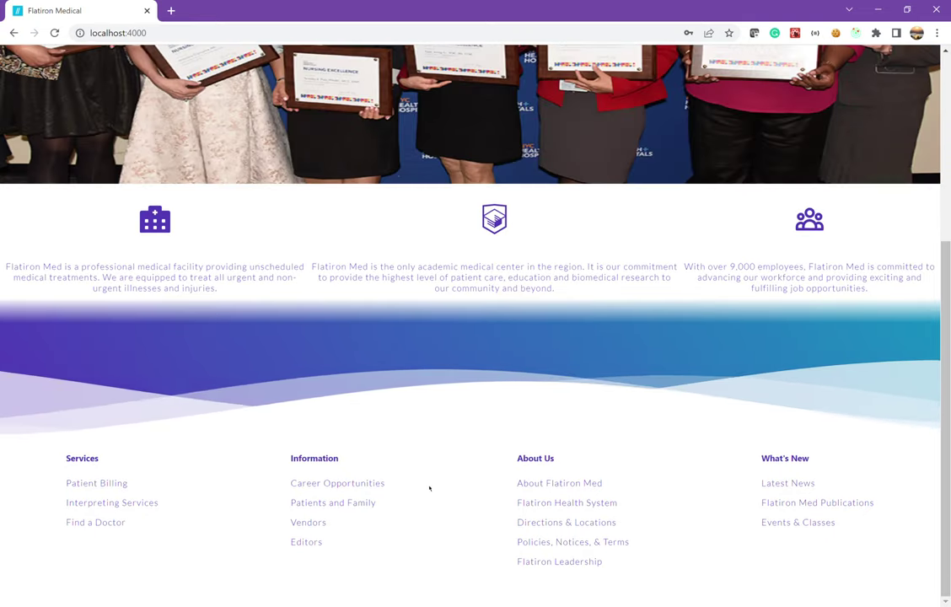
scroll(426, 489, up, 4)
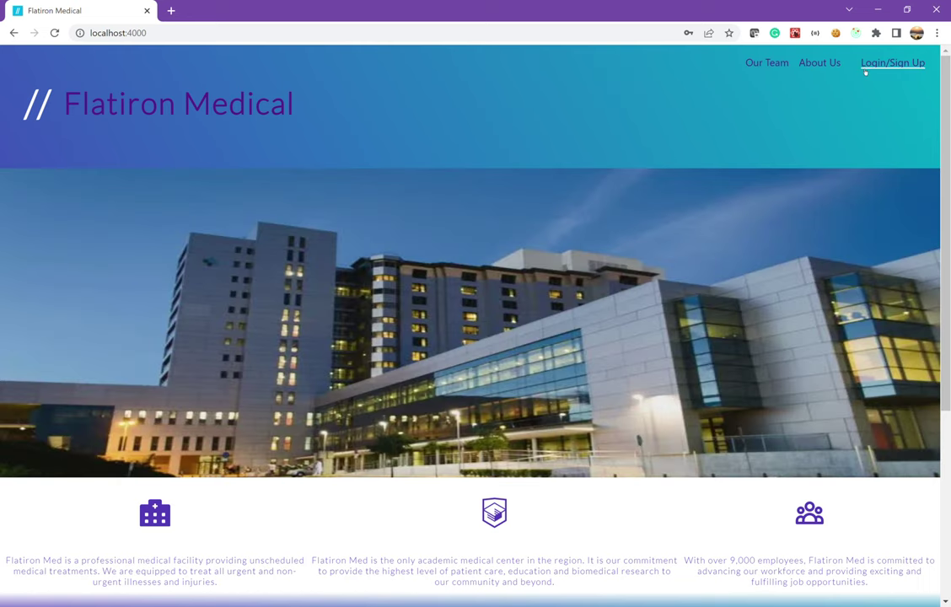
click(777, 65)
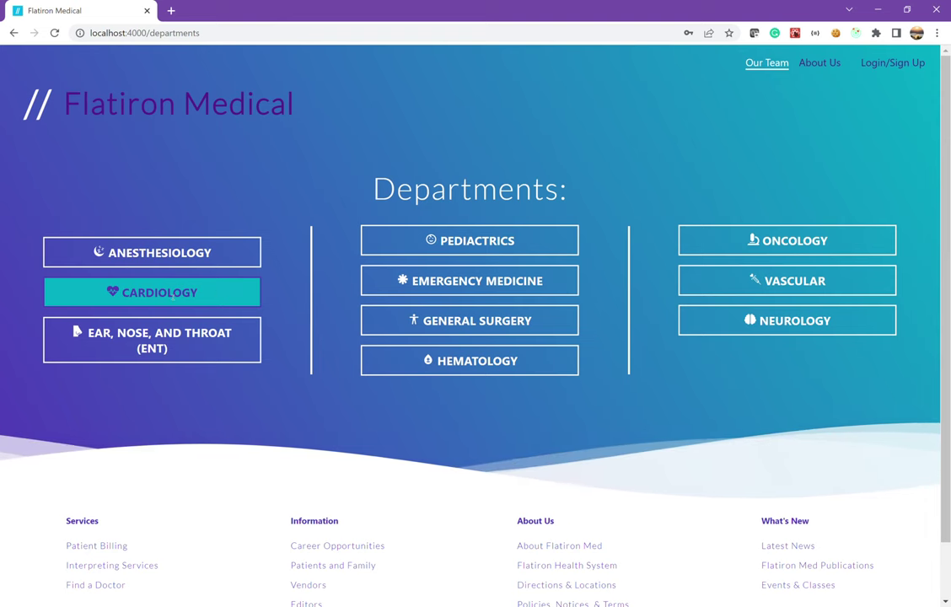
View a Cardiology doctor's profile, then read through the About Us page
click(226, 294)
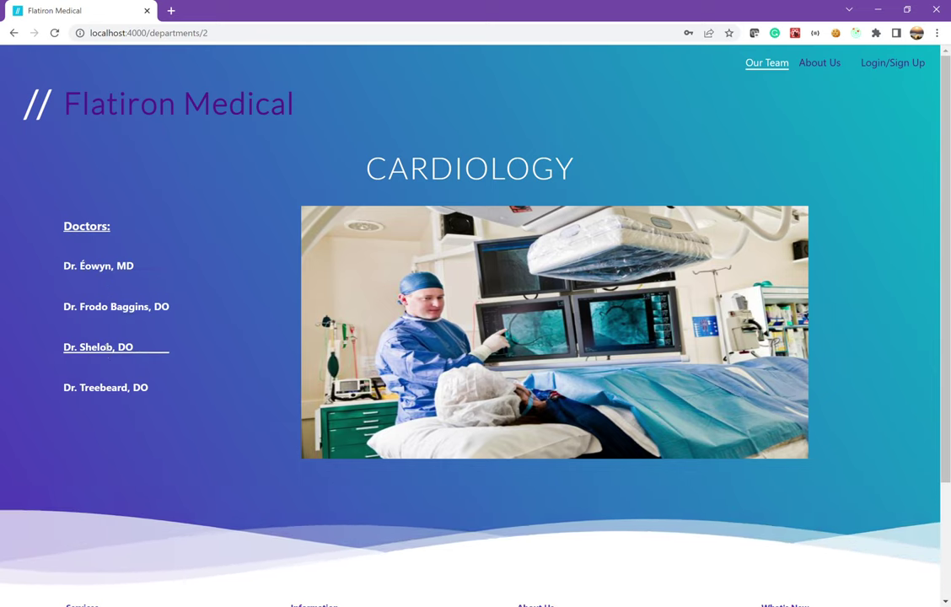
click(105, 308)
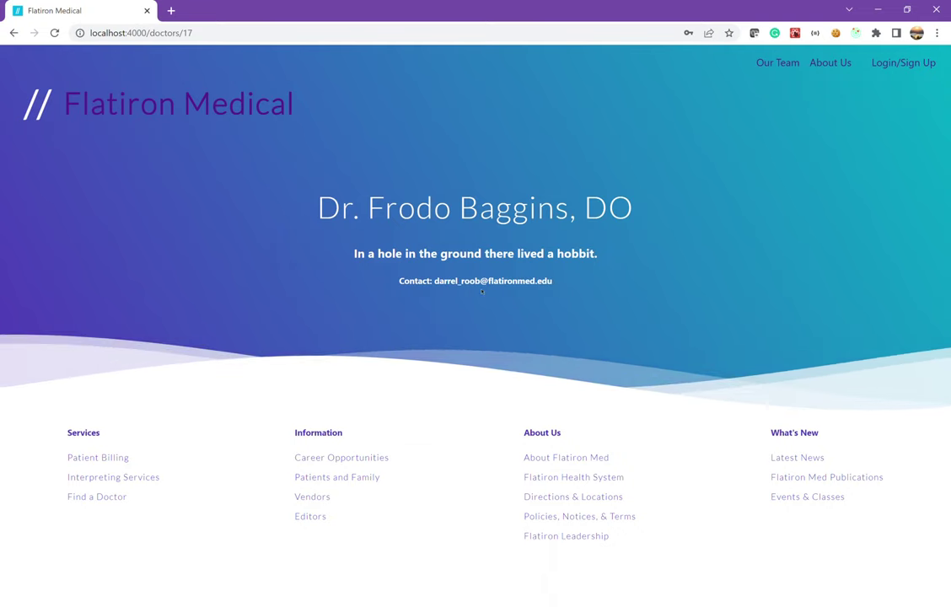
click(818, 65)
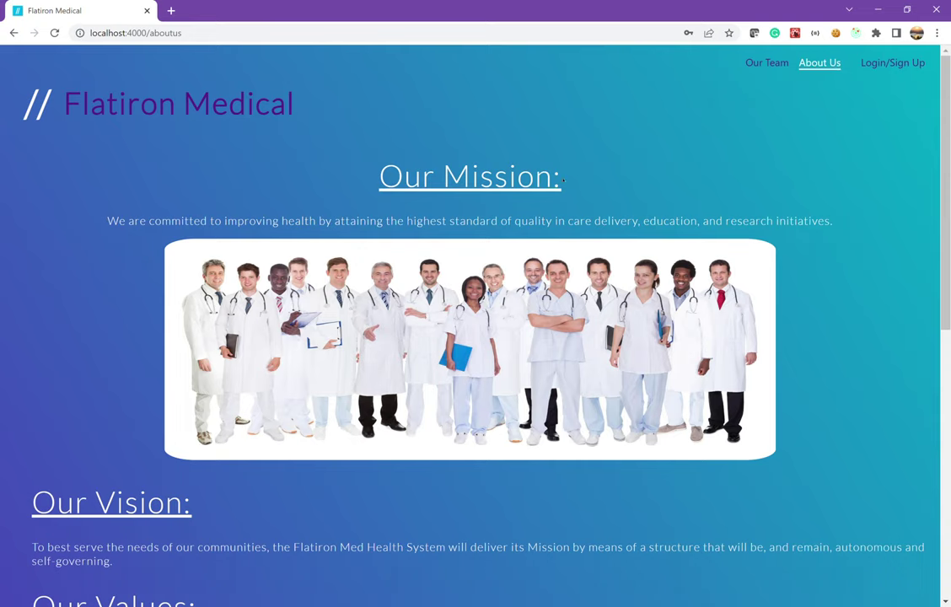
scroll(533, 205, down, 3)
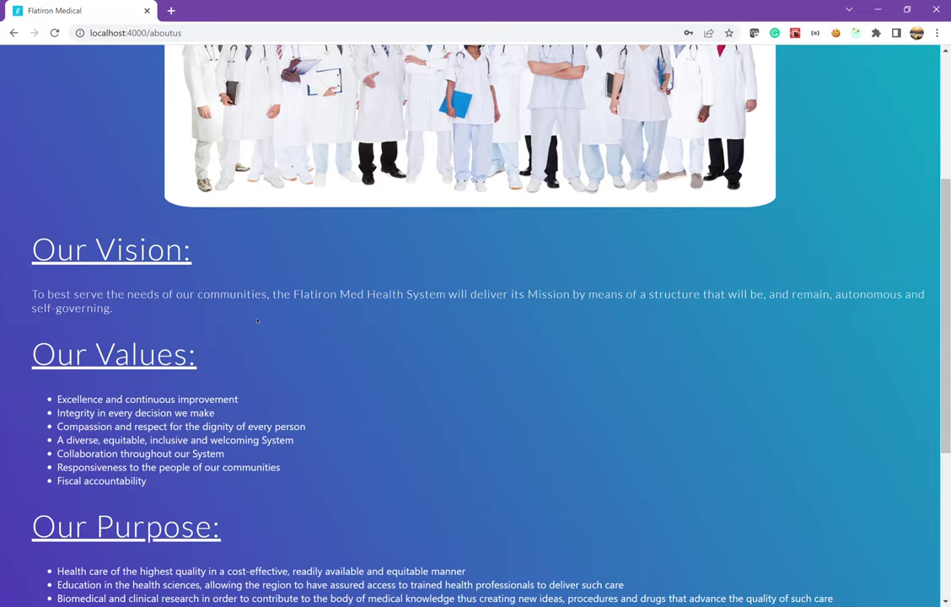
scroll(257, 320, down, 1)
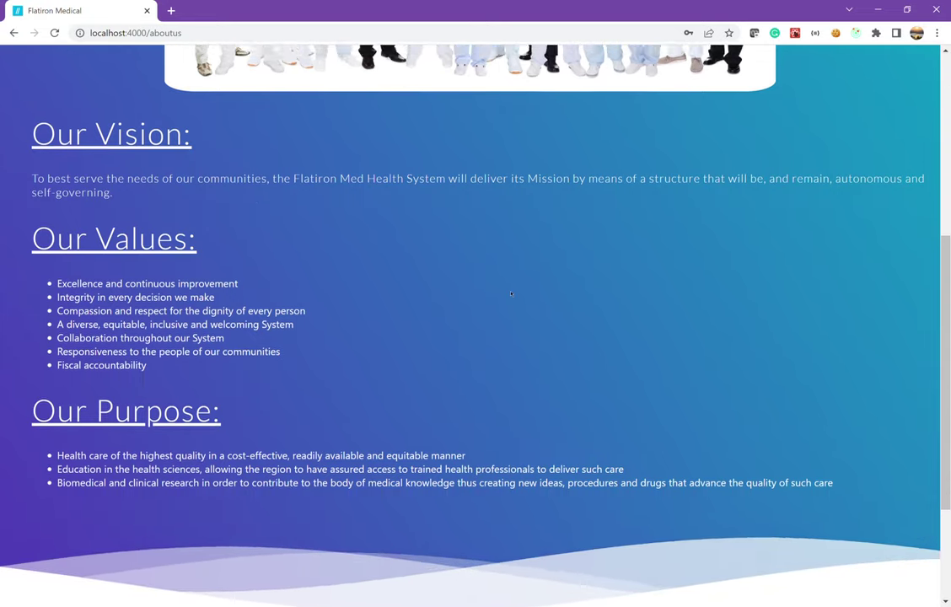
scroll(511, 293, up, 5)
Open the patient SignUp form and submit it empty to trigger validation
click(887, 66)
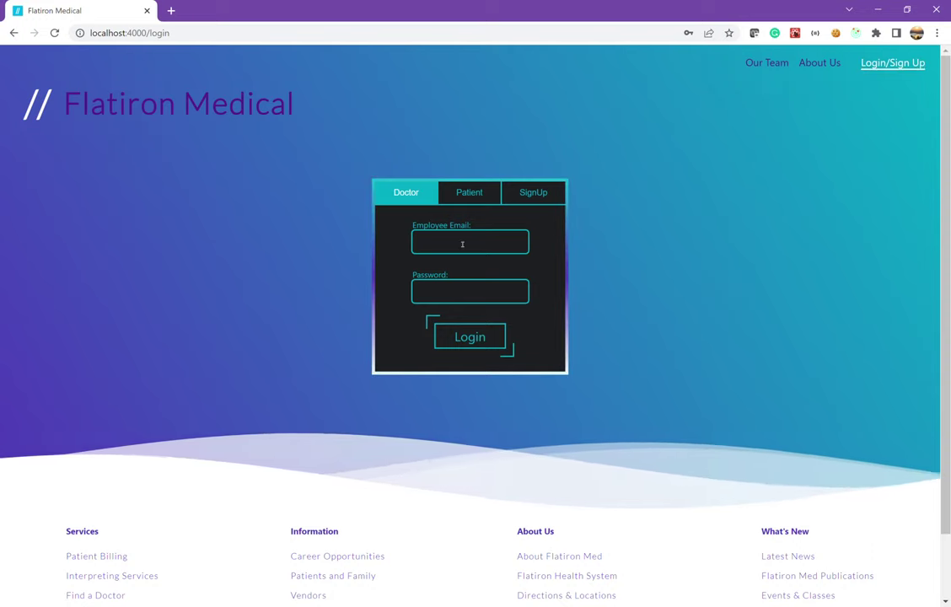
click(481, 193)
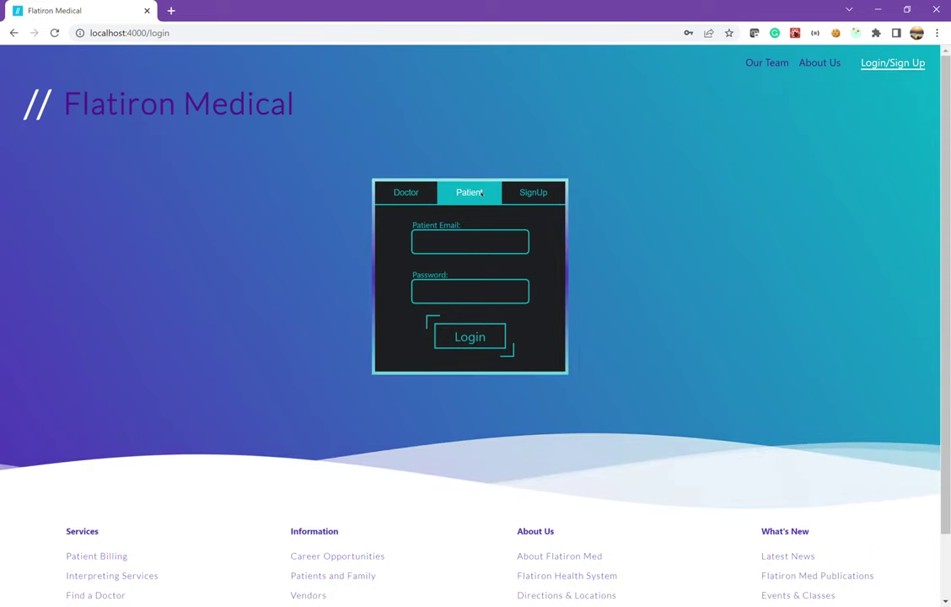
click(531, 193)
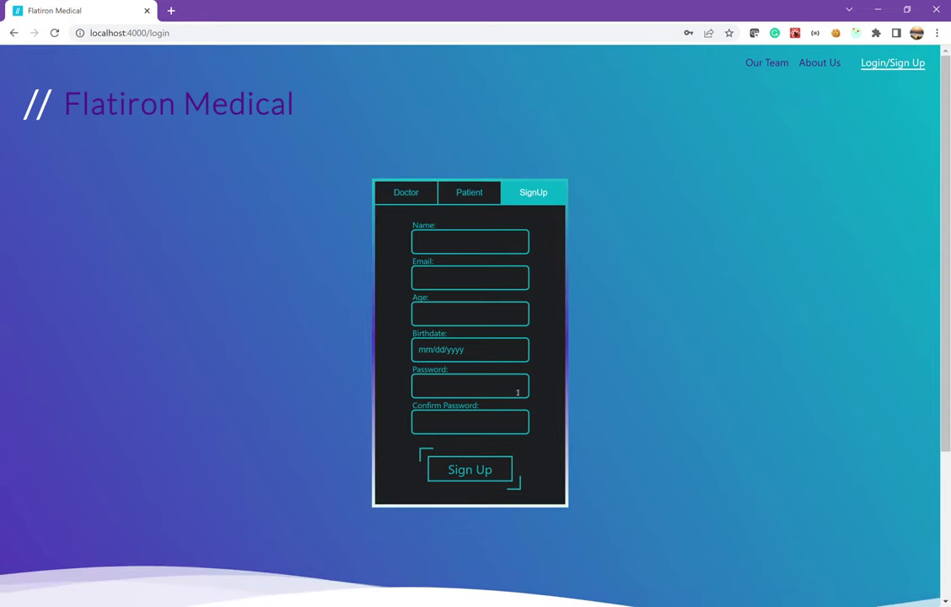
click(478, 474)
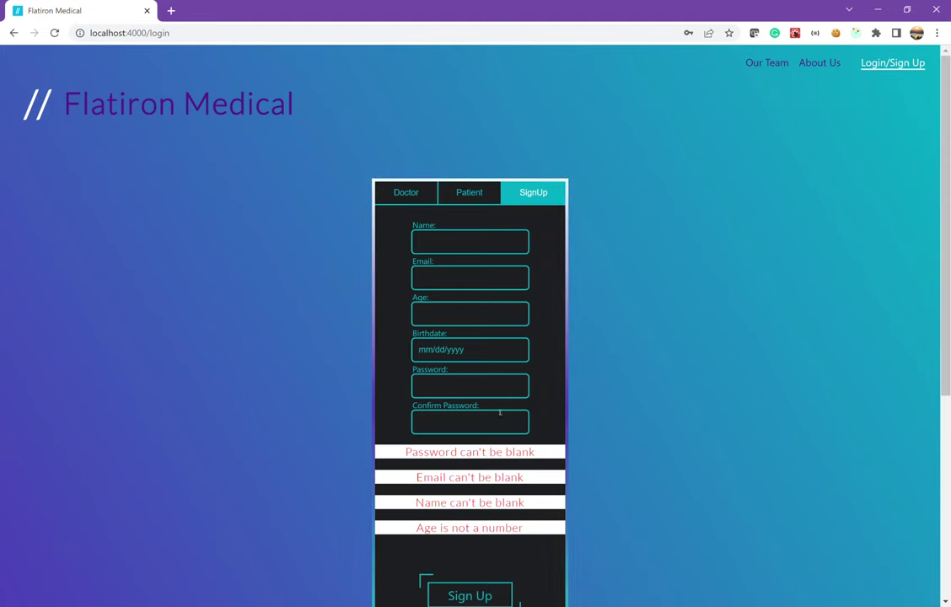
Enter age 14 and an already-used e-mail address, then resubmit to see both rejected
click(448, 315)
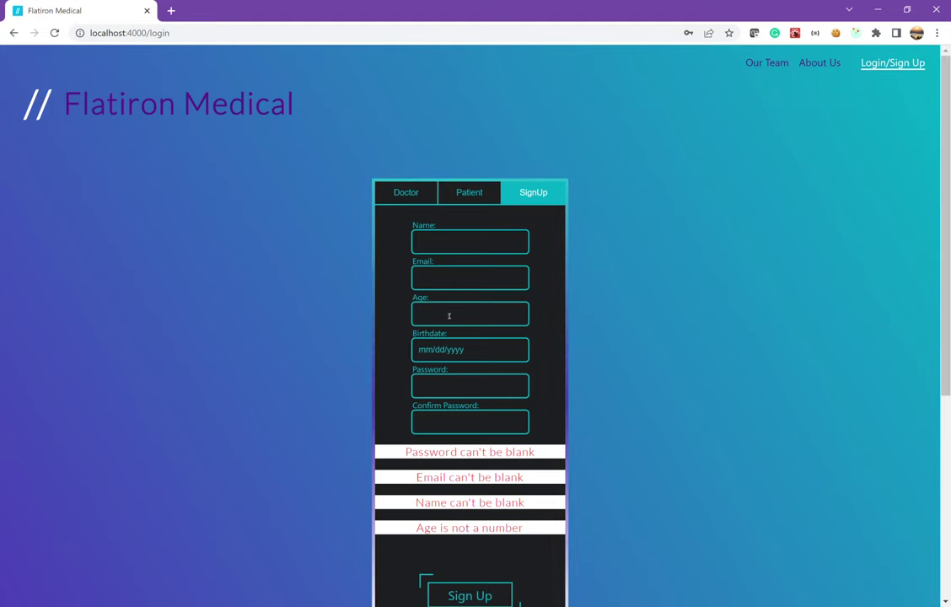
text(14)
click(444, 284)
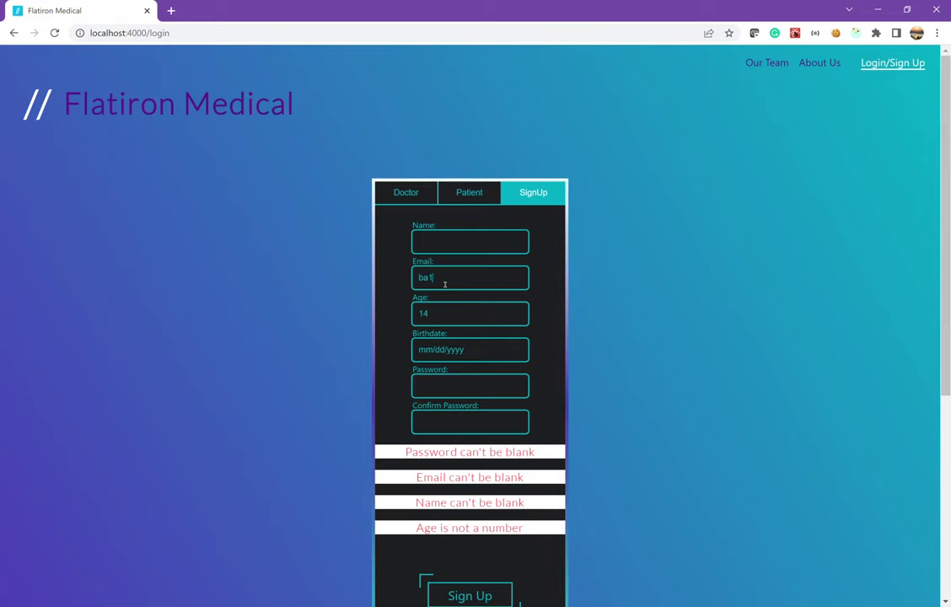
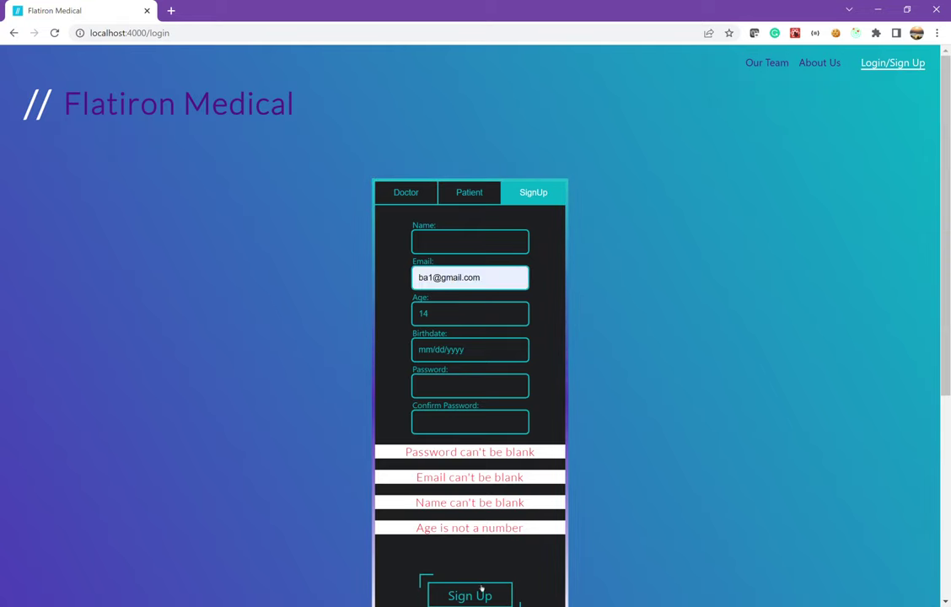
click(481, 590)
scroll(522, 354, down, 2)
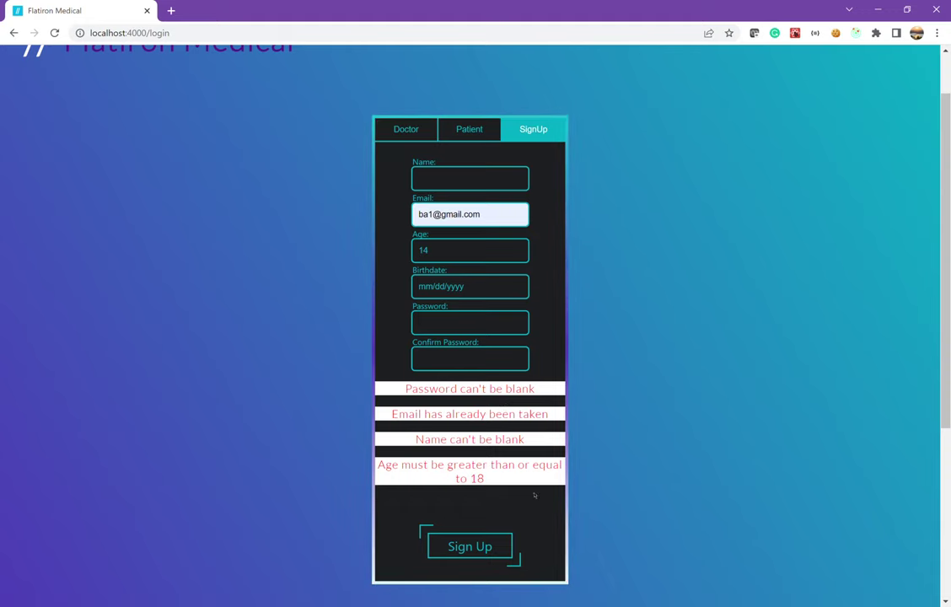
Sign in as a doctor with the saved employee e-mail and password, then open the portal's Patients list
click(396, 127)
click(456, 186)
scroll(456, 190, up, 2)
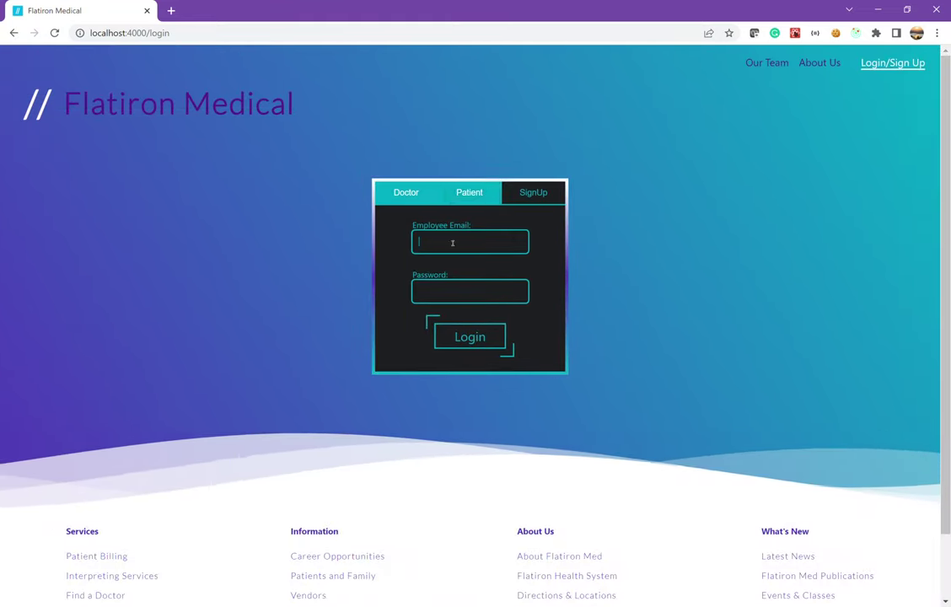
click(489, 263)
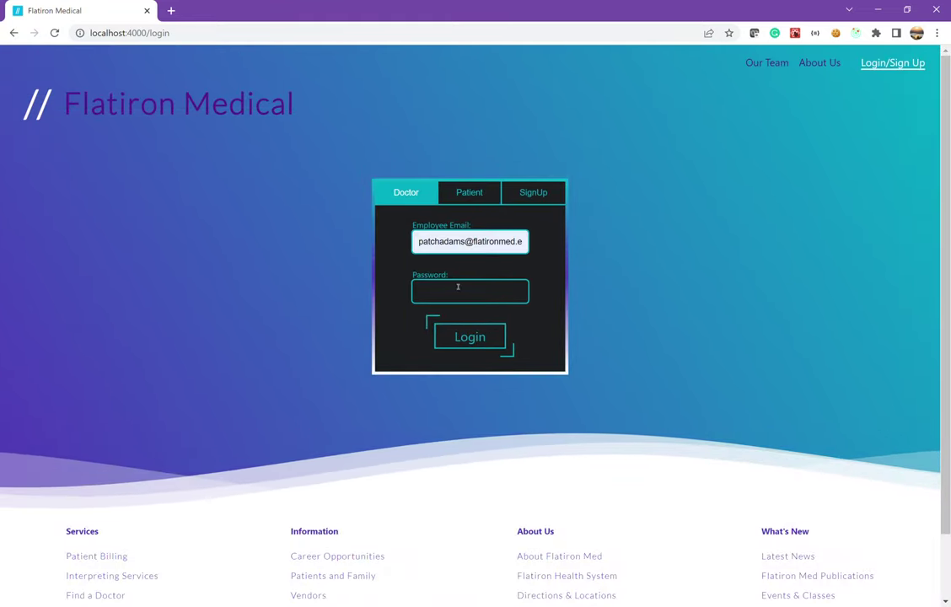
click(457, 287)
text(123)
click(456, 337)
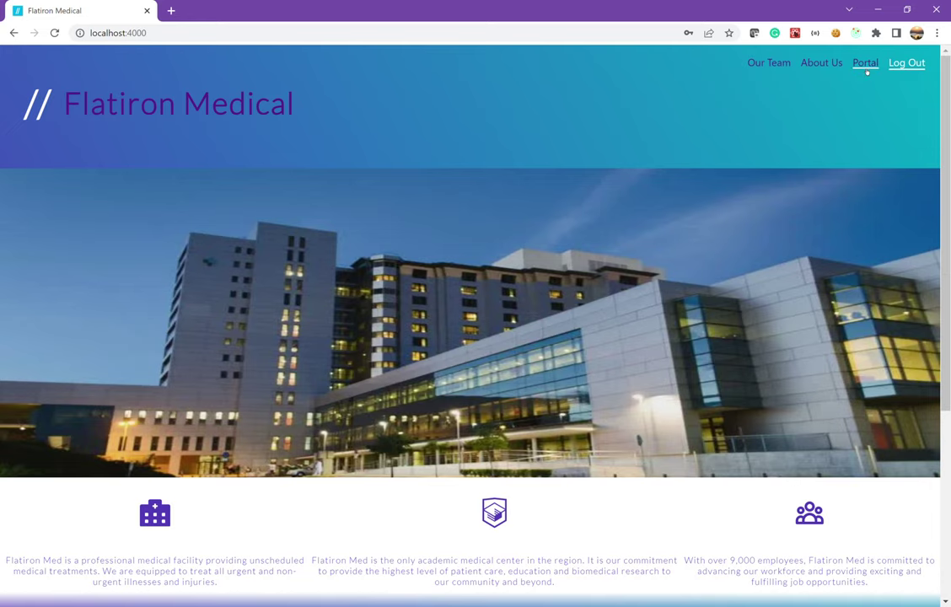
click(866, 70)
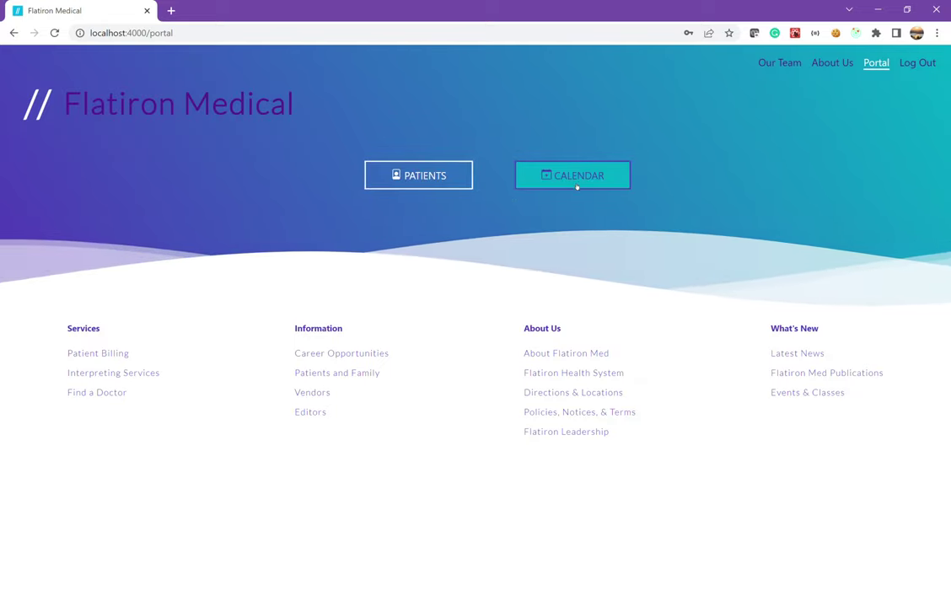
click(436, 187)
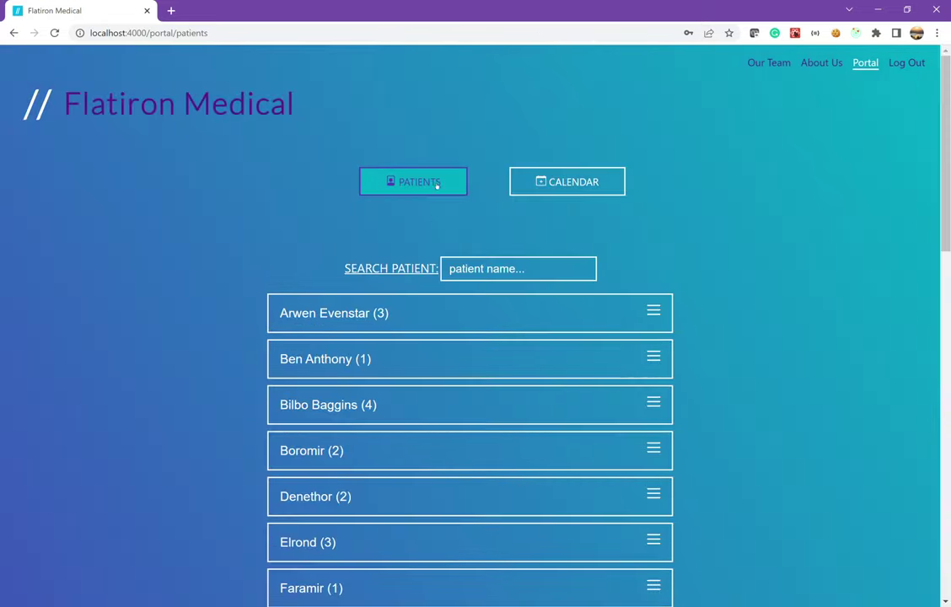
Expand the first patient's appointment details, then collapse the card again
scroll(362, 257, down, 5)
scroll(362, 257, down, 5)
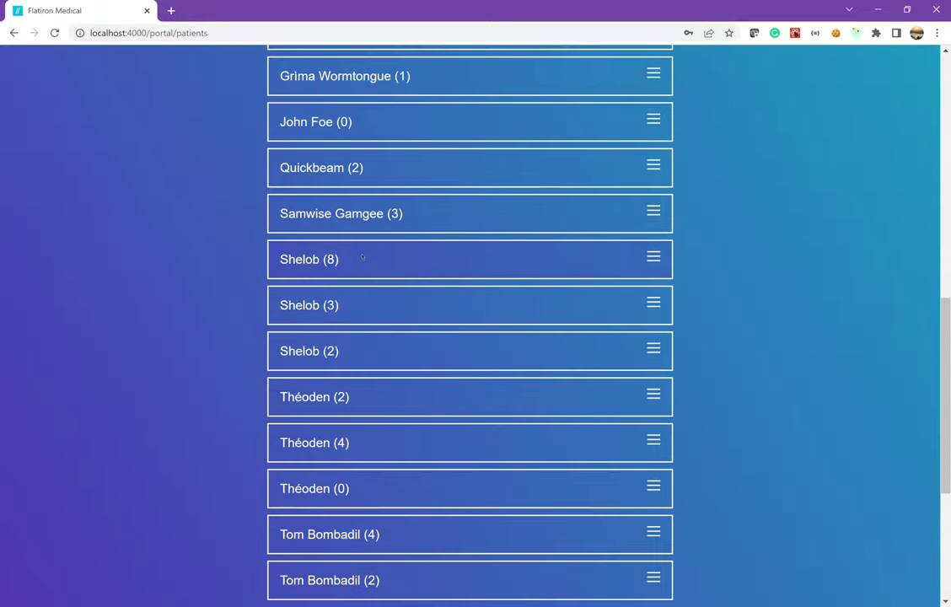
scroll(363, 257, up, 8)
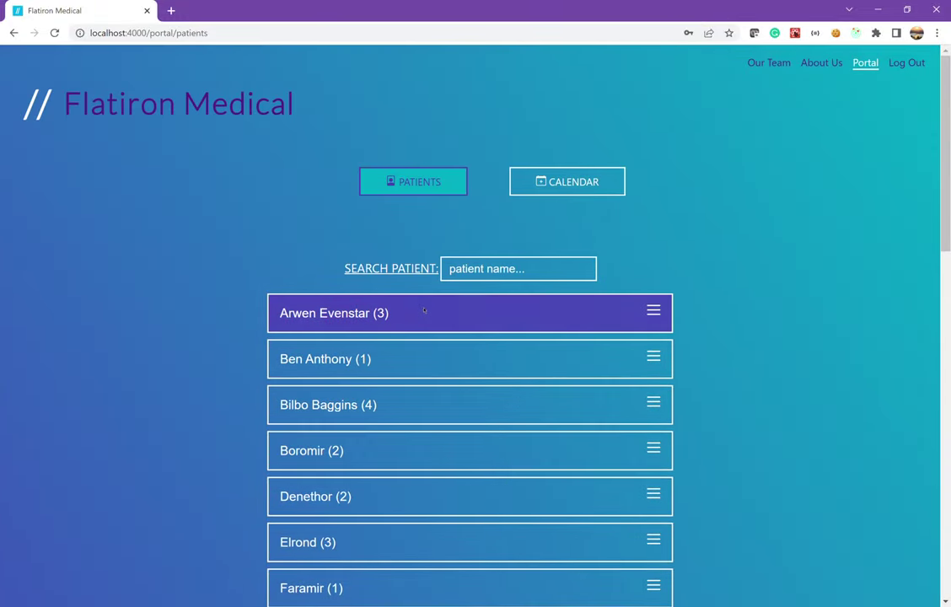
click(424, 312)
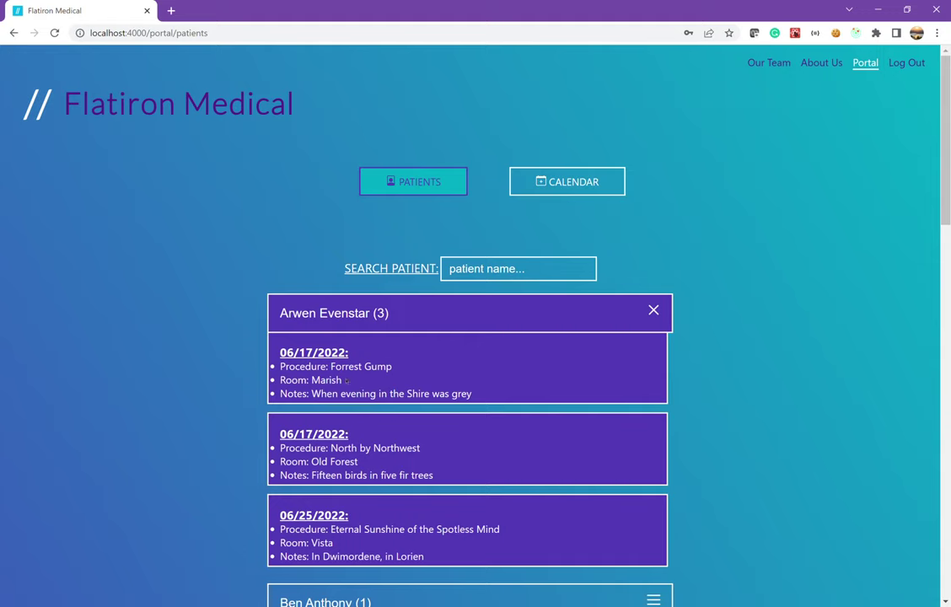
click(471, 319)
Filter patients by 'frod' and then 'sh', clearing each search to restore the full list
click(479, 270)
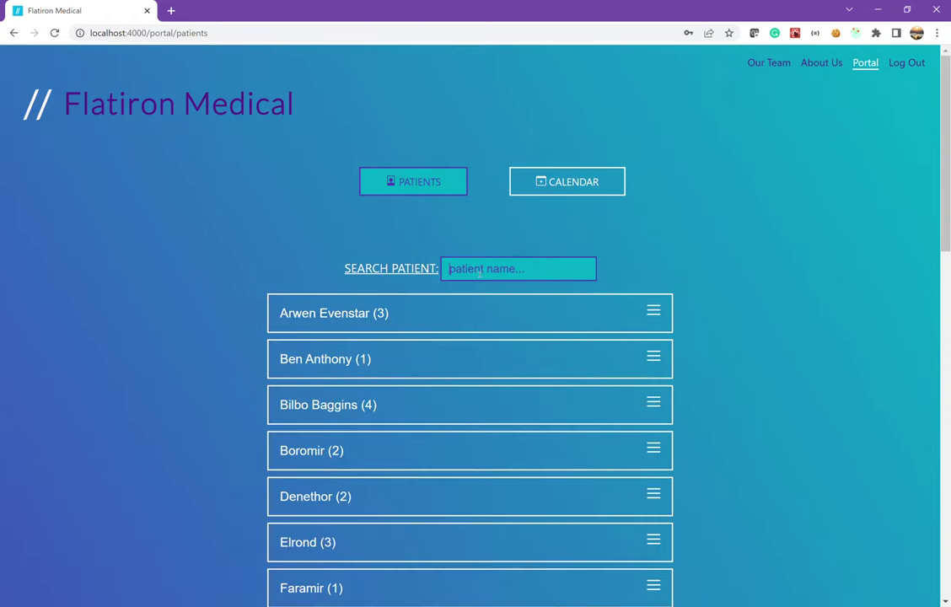
text(frod)
key(BackSpace)
key(BackSpace)
key(BackSpace)
key(BackSpace)
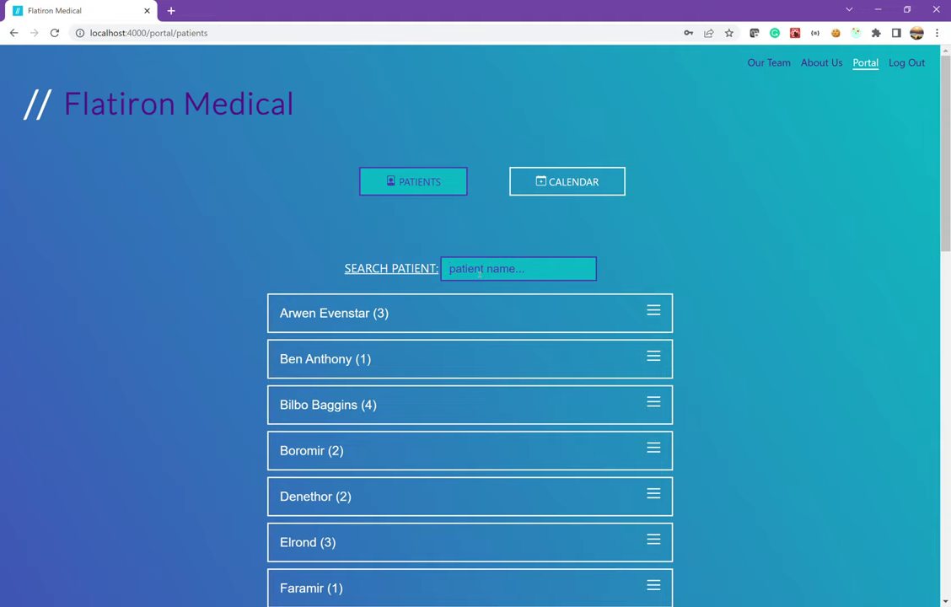
text(sh)
key(BackSpace)
key(BackSpace)
Open the appointment calendar and switch it to Week view
click(575, 196)
scroll(581, 201, down, 3)
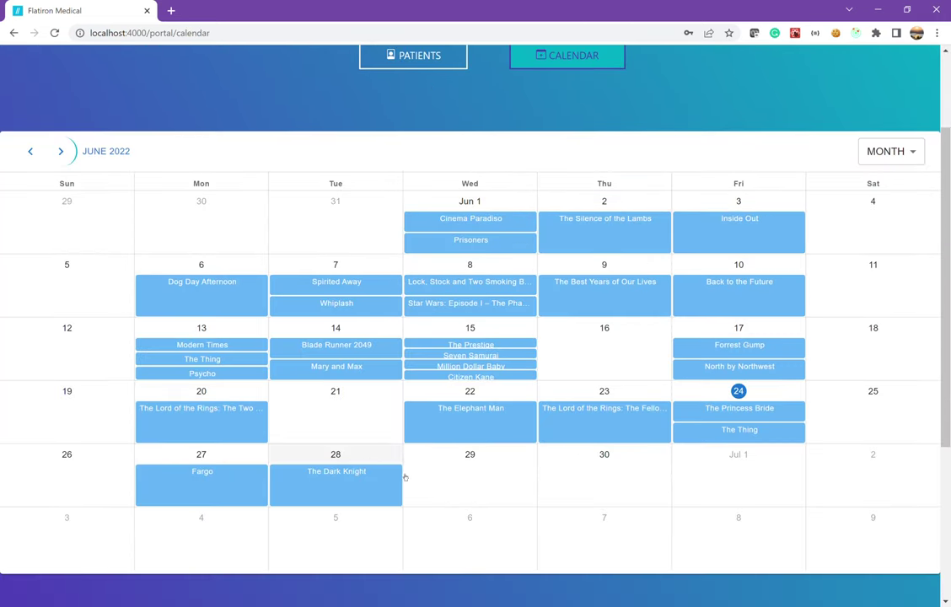
click(901, 158)
click(901, 188)
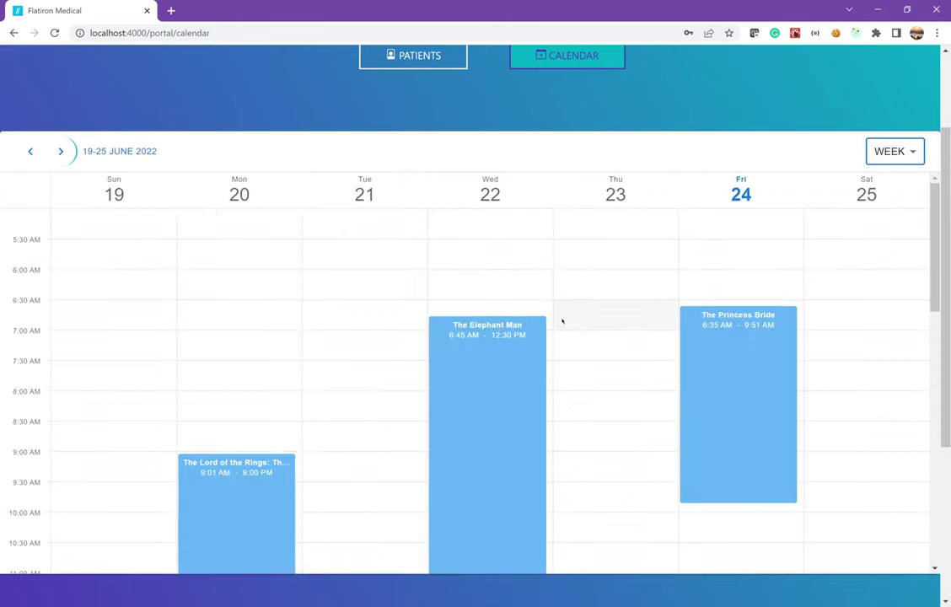
scroll(562, 320, down, 7)
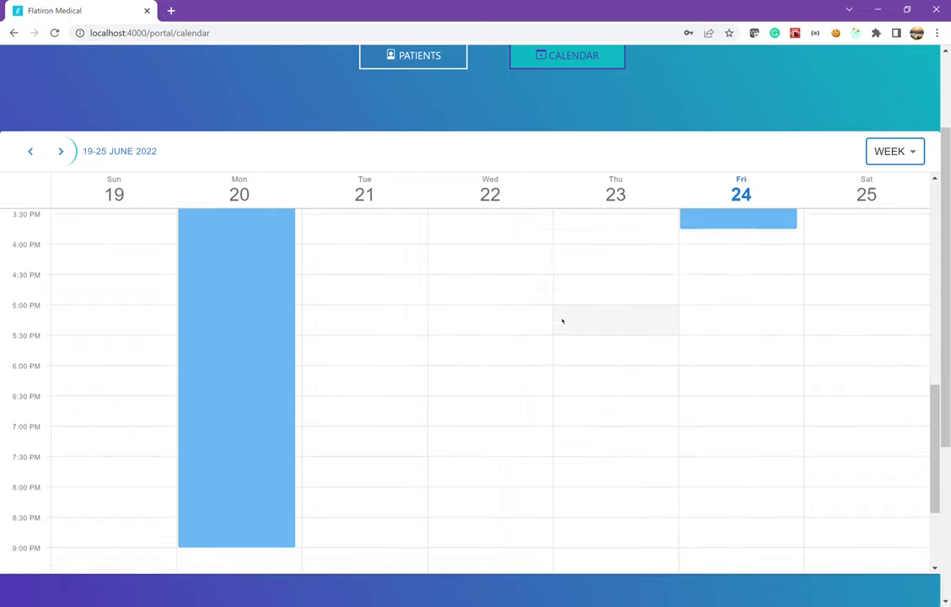
scroll(562, 320, up, 5)
scroll(562, 320, up, 2)
Try Day view, return to Month view, and open 'The Thing' appointment
click(889, 158)
click(891, 238)
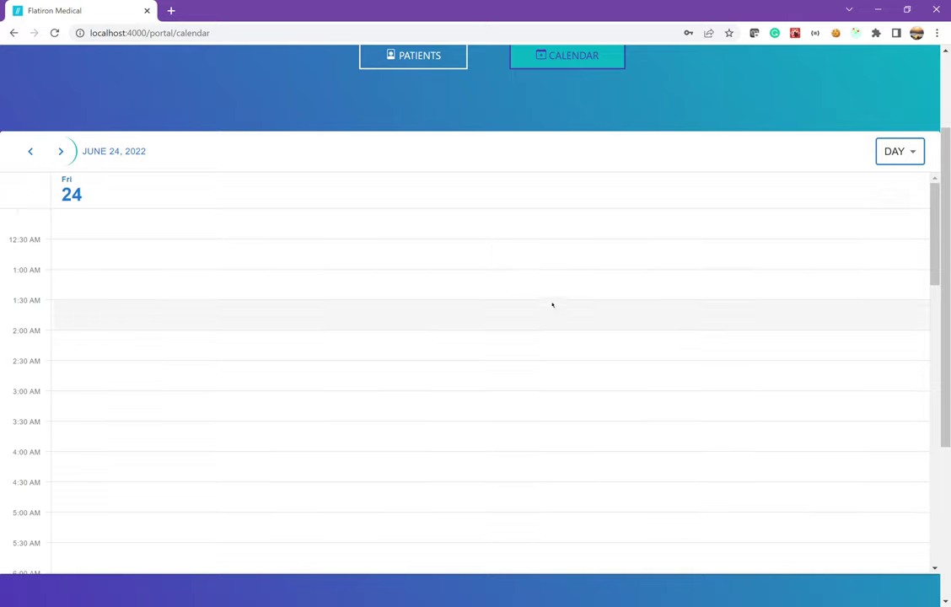
scroll(527, 289, down, 4)
scroll(528, 292, down, 6)
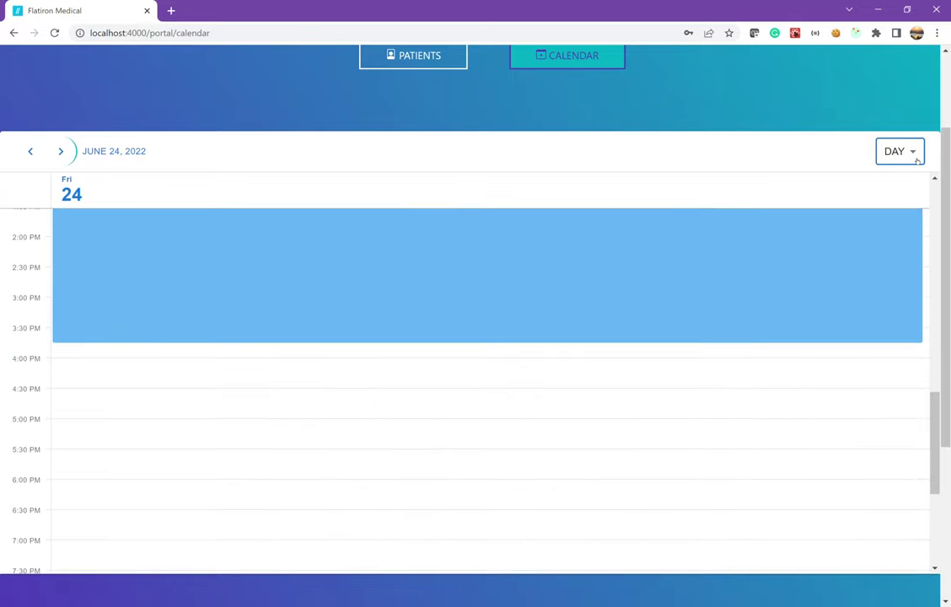
click(915, 159)
click(912, 206)
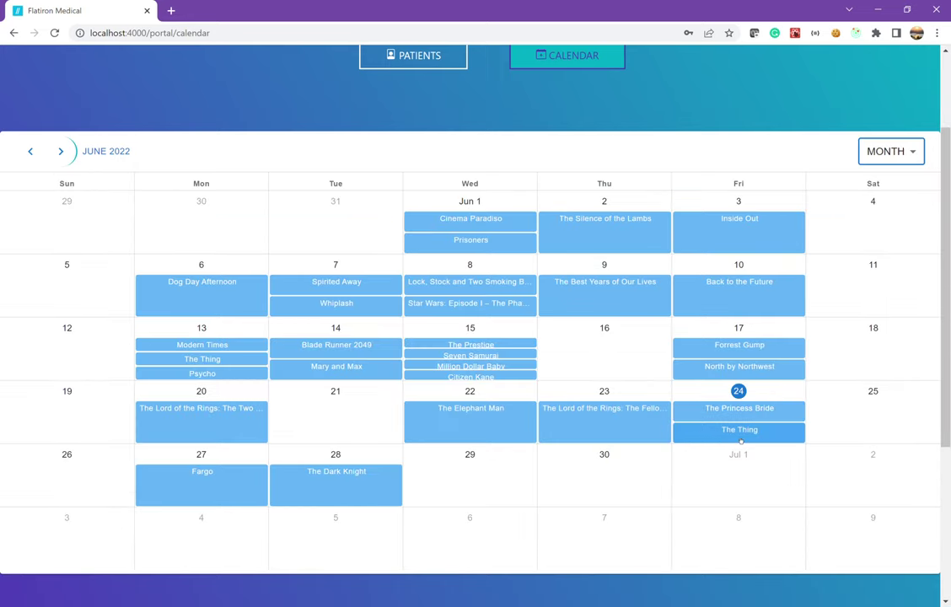
click(740, 431)
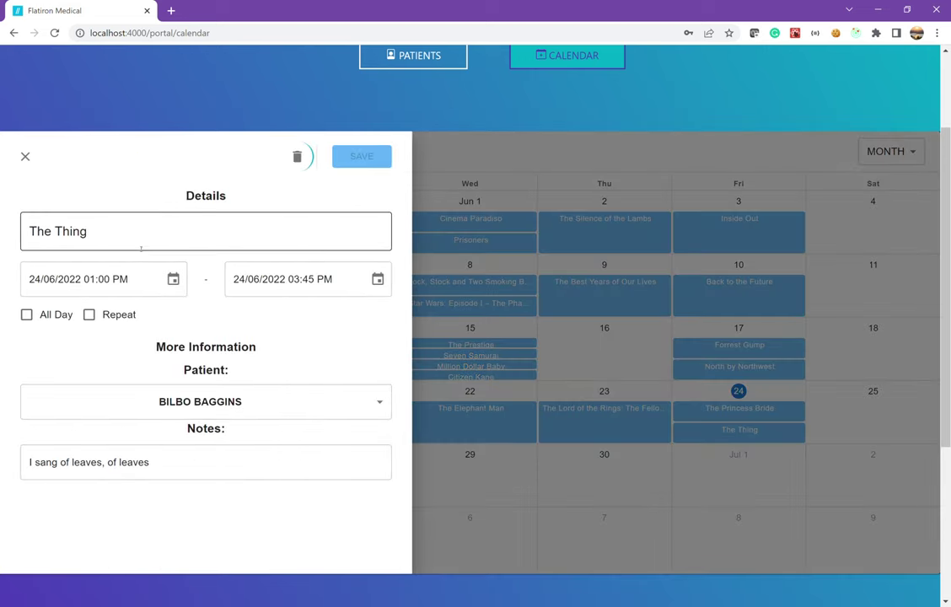
Move 'The Thing' to 27/06/2022, 09:00 AM to 11:30 AM, and save it
click(173, 279)
click(50, 466)
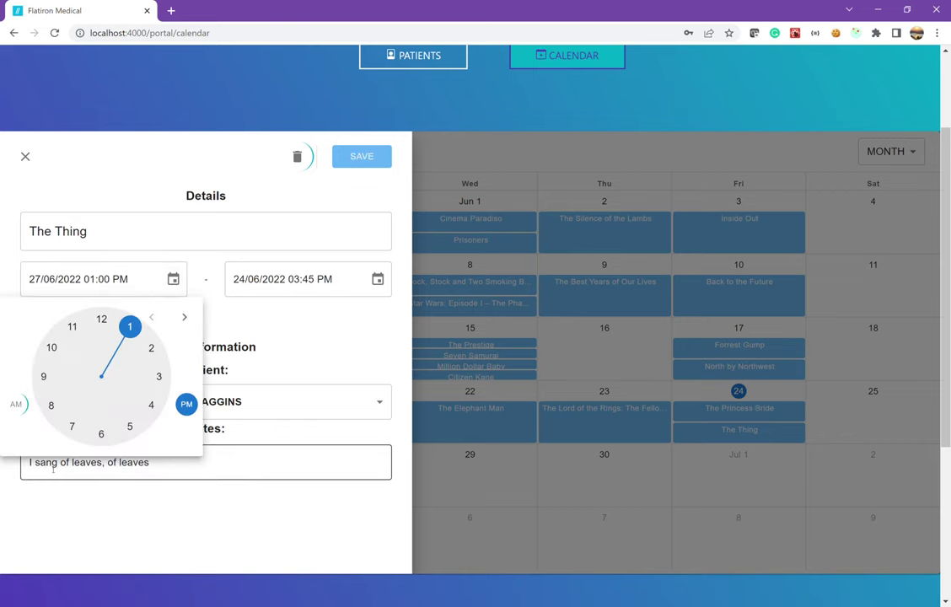
click(44, 378)
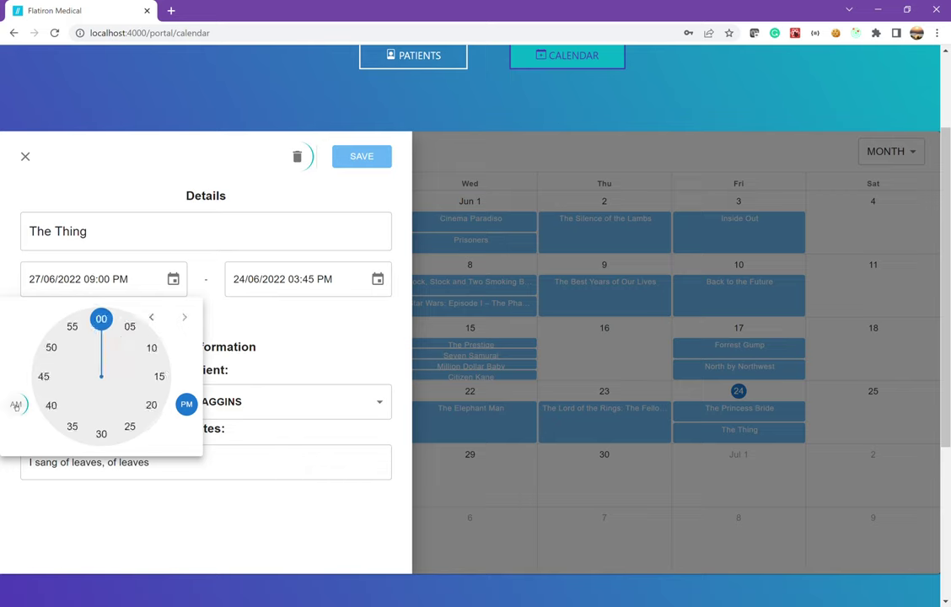
click(16, 405)
click(102, 319)
click(378, 279)
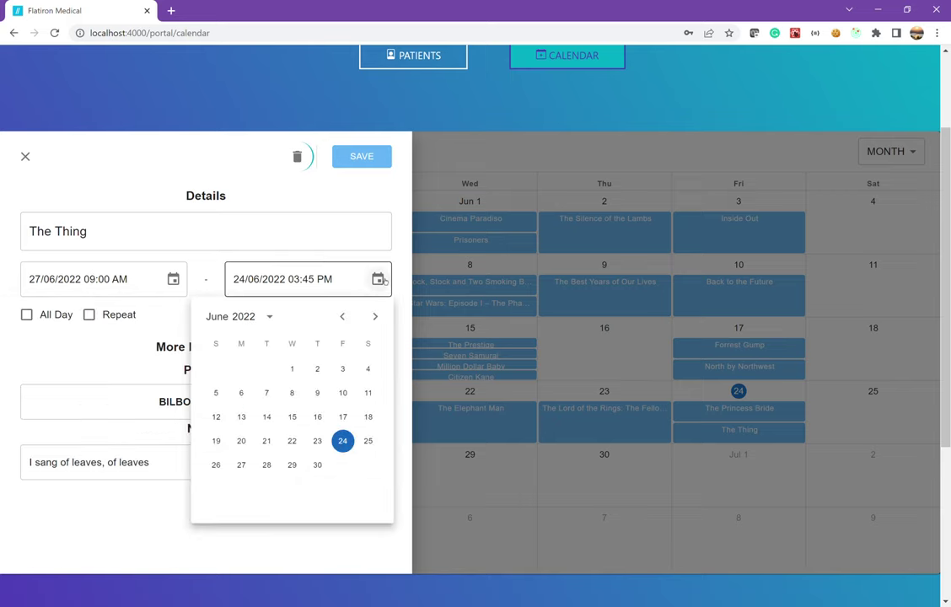
click(242, 467)
click(211, 405)
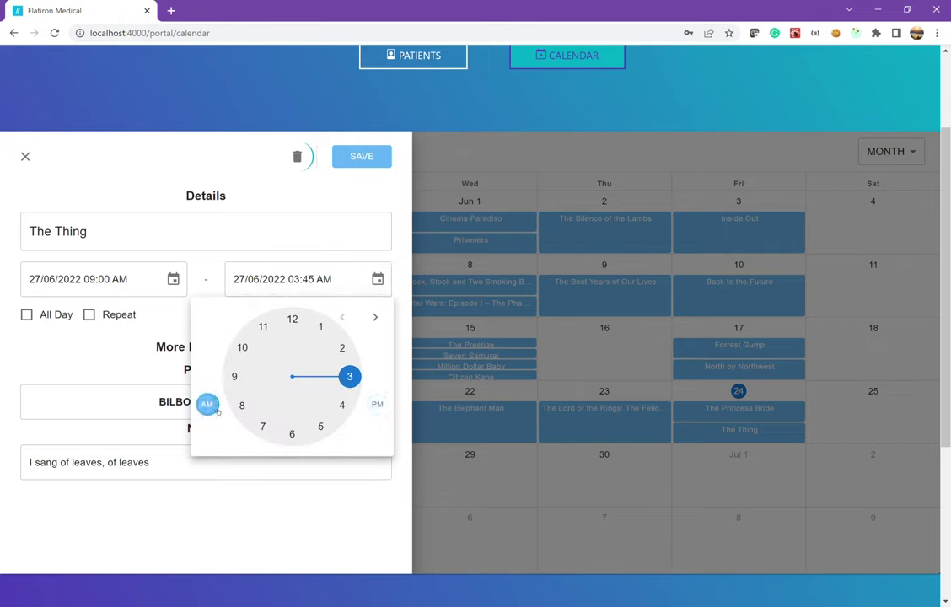
click(267, 330)
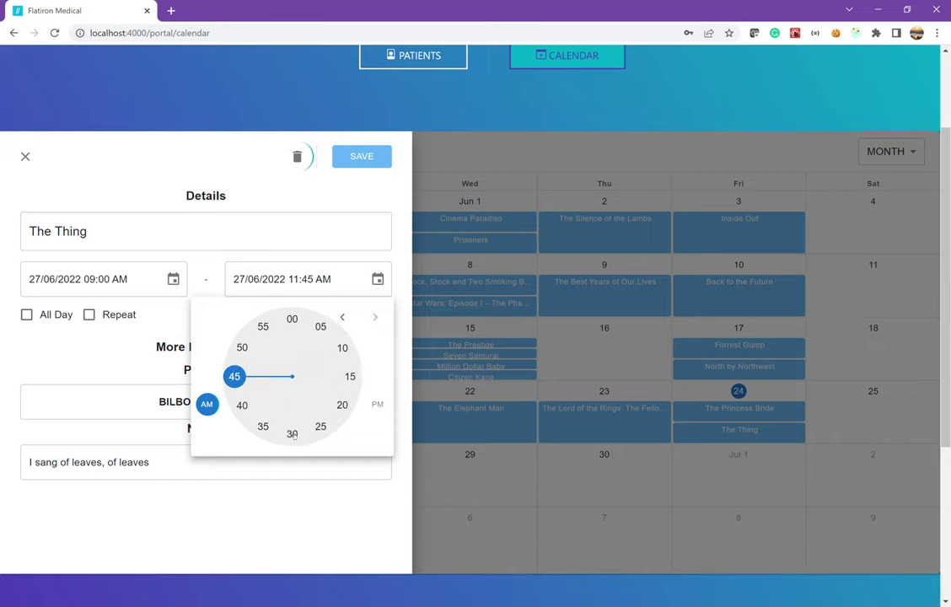
click(291, 433)
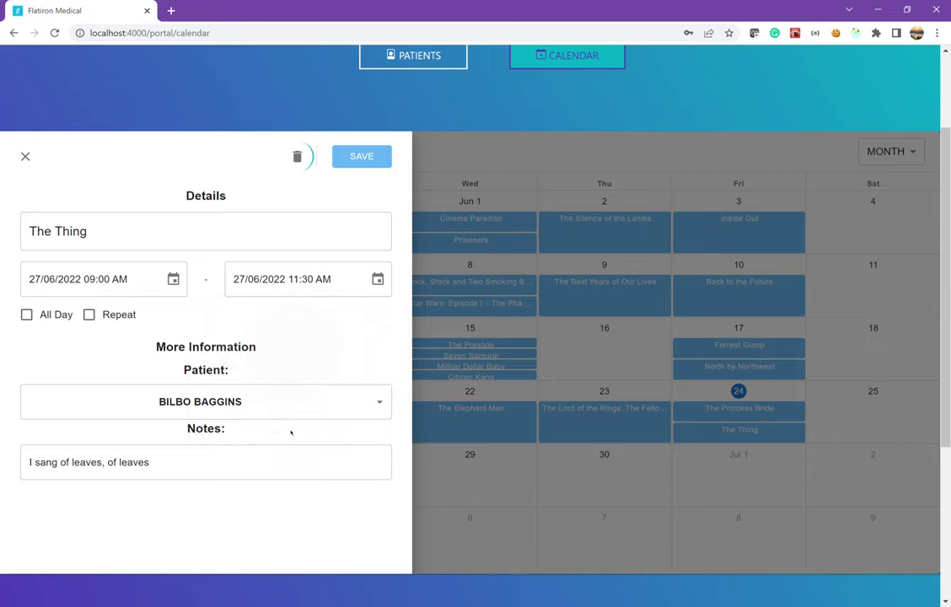
click(374, 155)
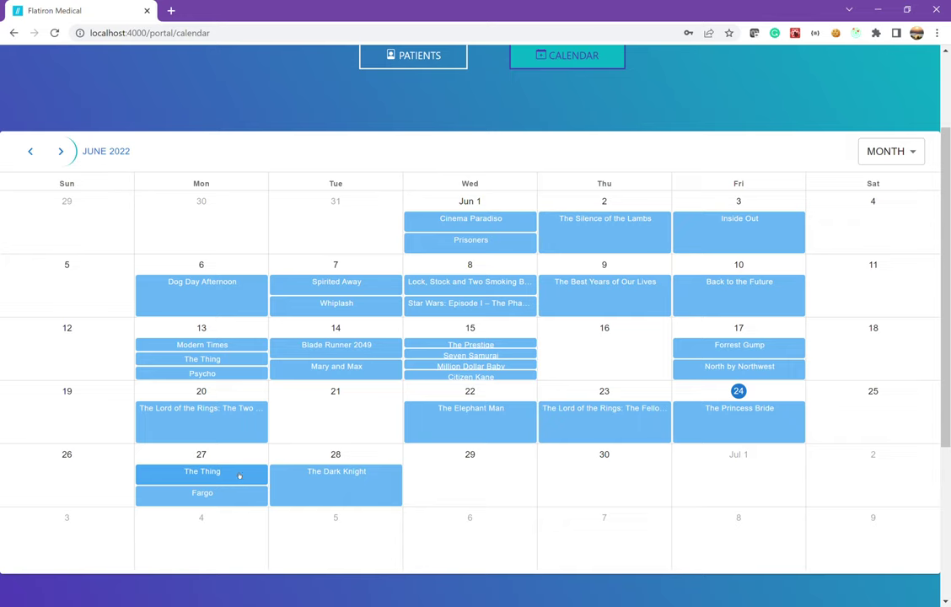
Delete 'The Princess Bride' appointment on Friday 24 and confirm
click(728, 423)
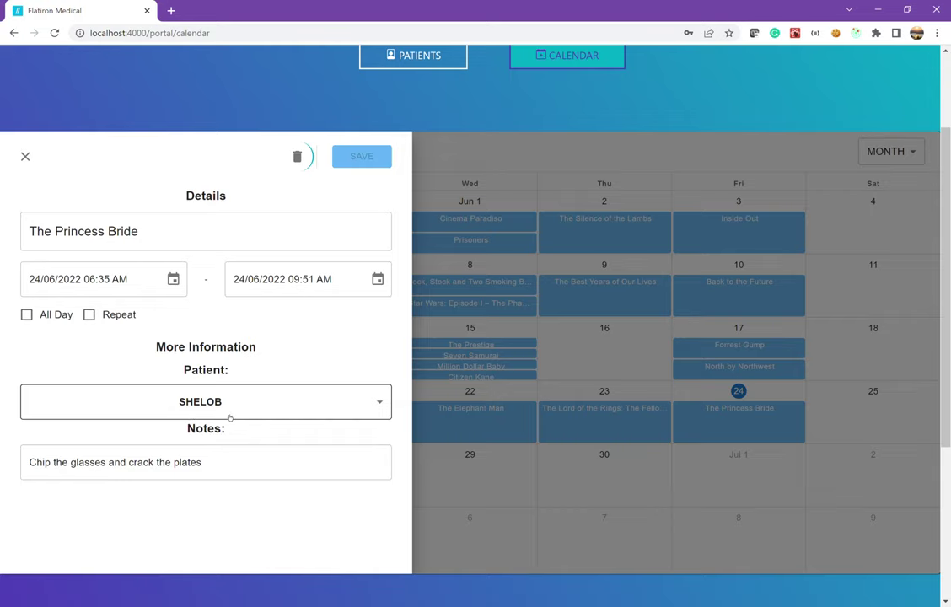
click(307, 164)
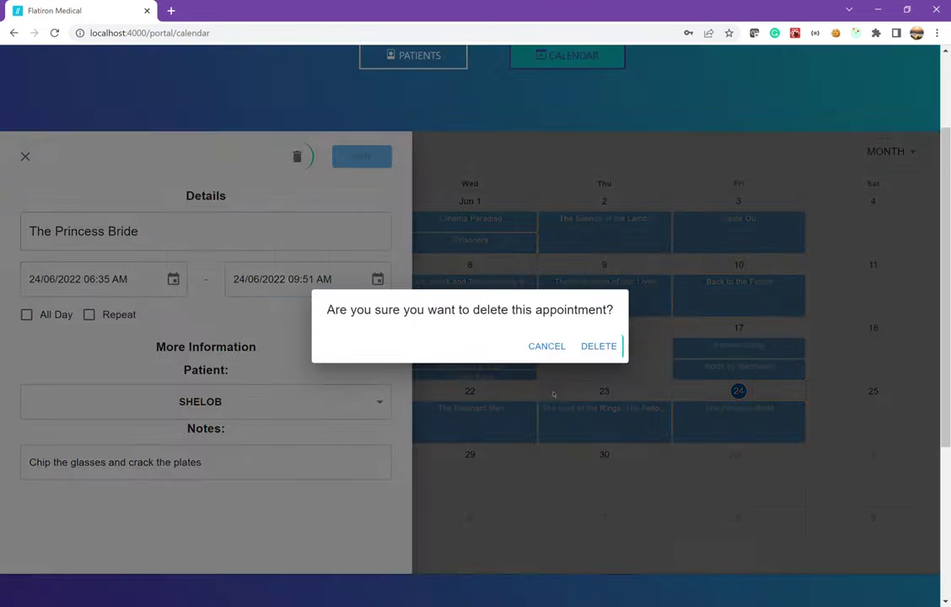
click(599, 356)
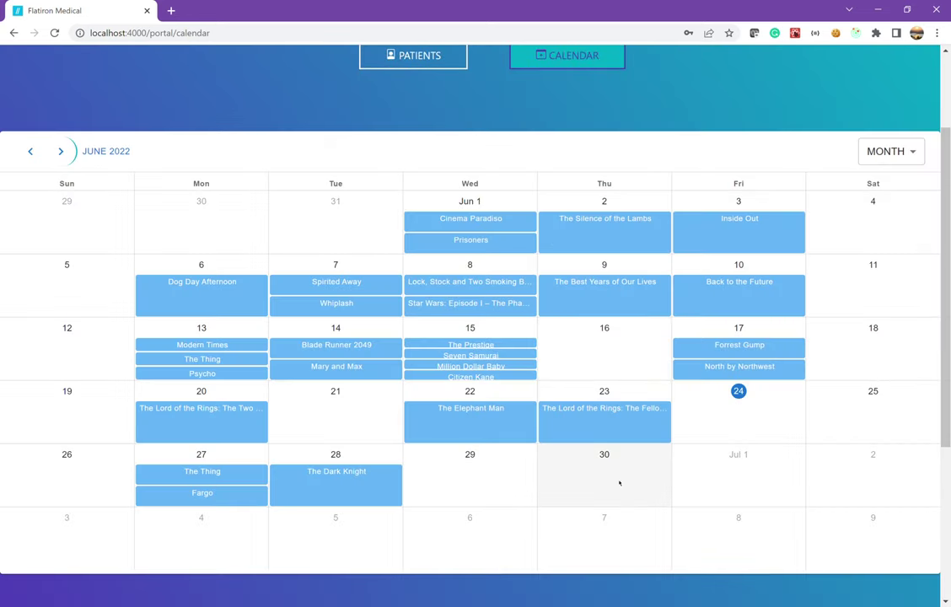
Start a new June 30 appointment titled with the patient's name plus 'Follow up'
click(617, 482)
click(617, 482)
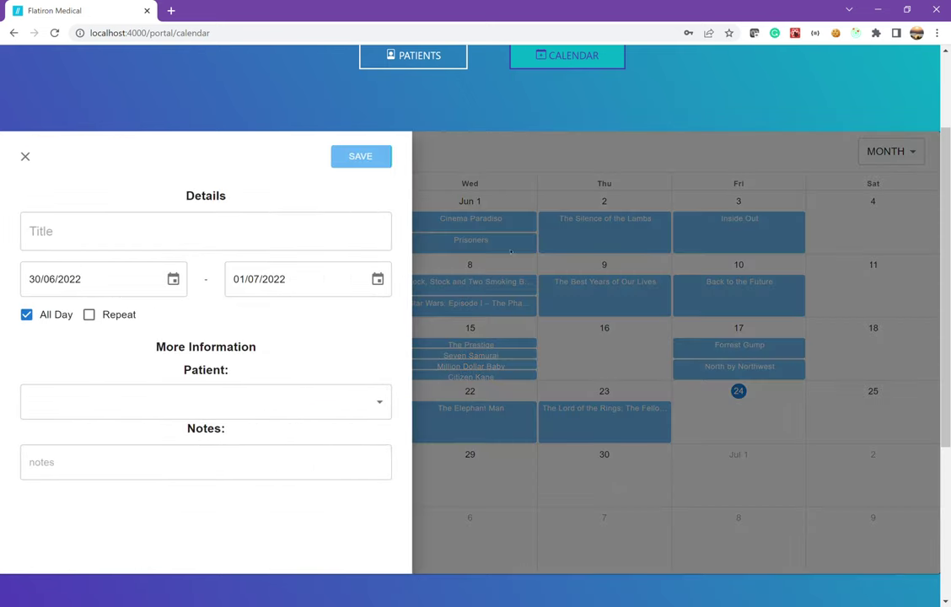
click(60, 230)
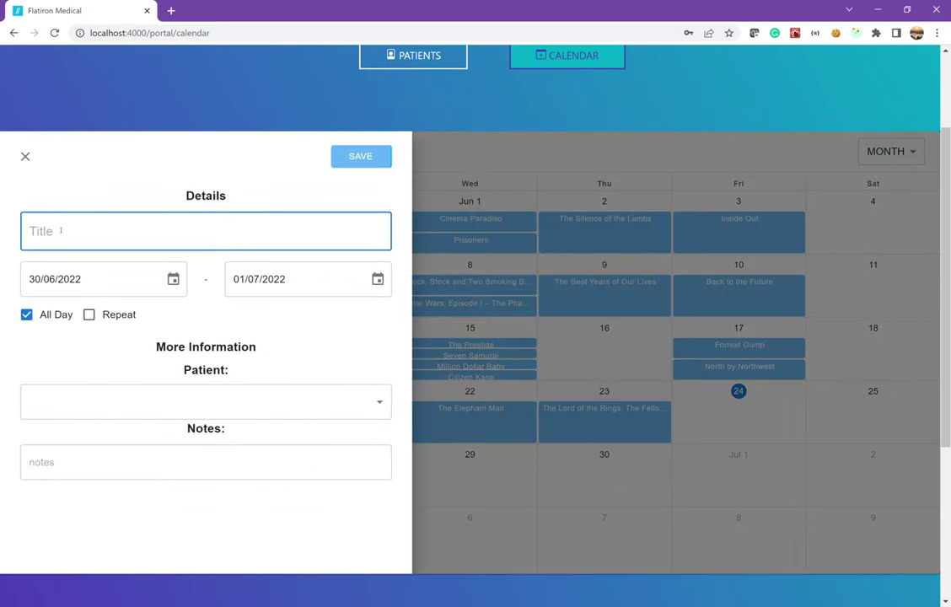
text(Benn)
key(BackSpace)
text(A. )
text(Floo)
key(BackSpace)
key(BackSpace)
text(ollow)
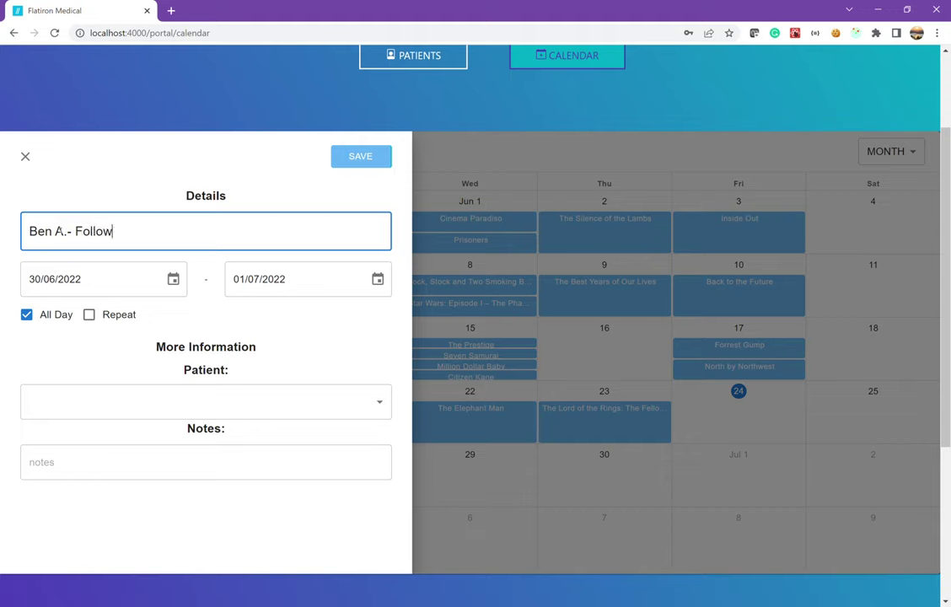
text( up)
Make it a timed appointment on 30/06/2022 from 10:00 to 10:30 AM
click(38, 317)
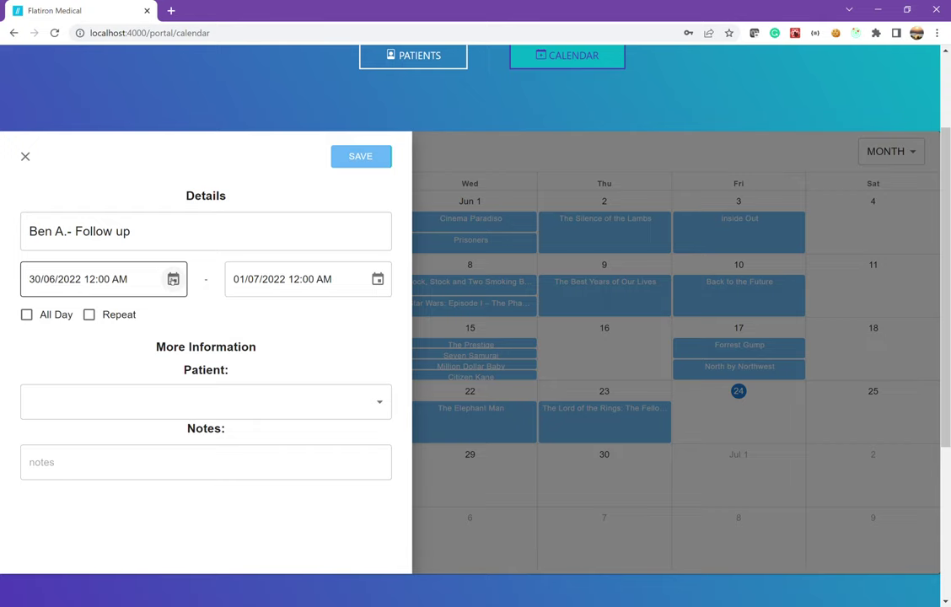
click(172, 279)
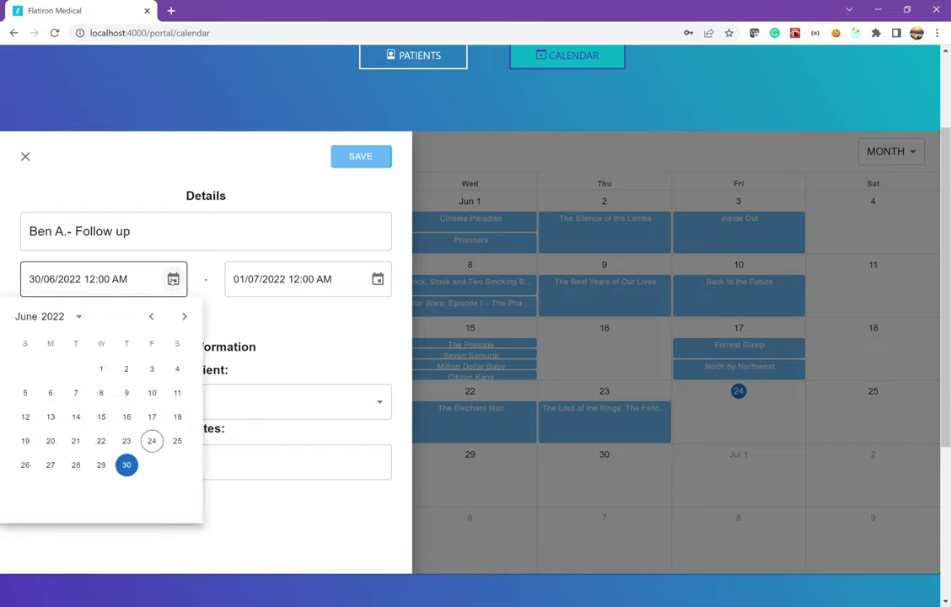
click(132, 472)
click(53, 349)
click(102, 318)
click(376, 281)
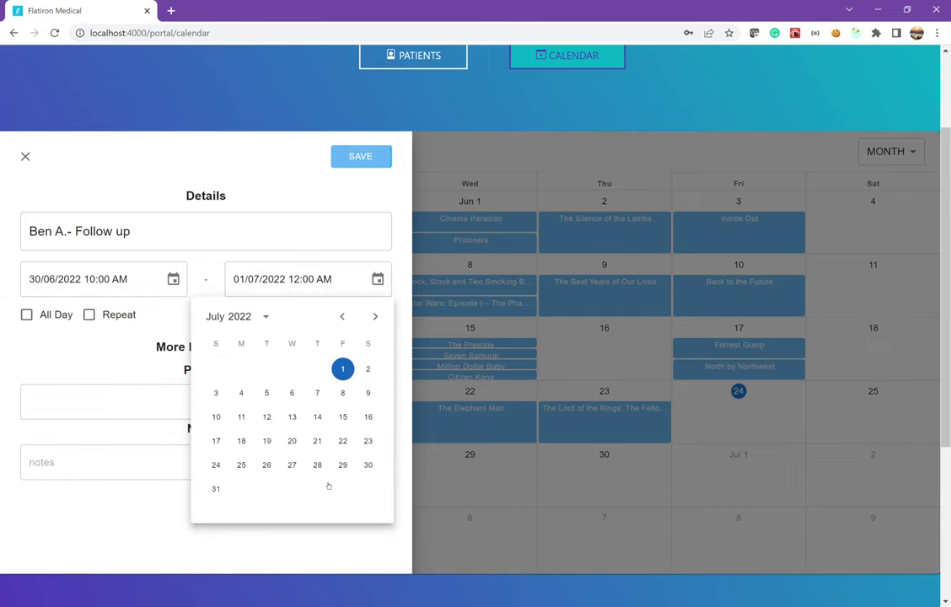
click(342, 316)
click(318, 466)
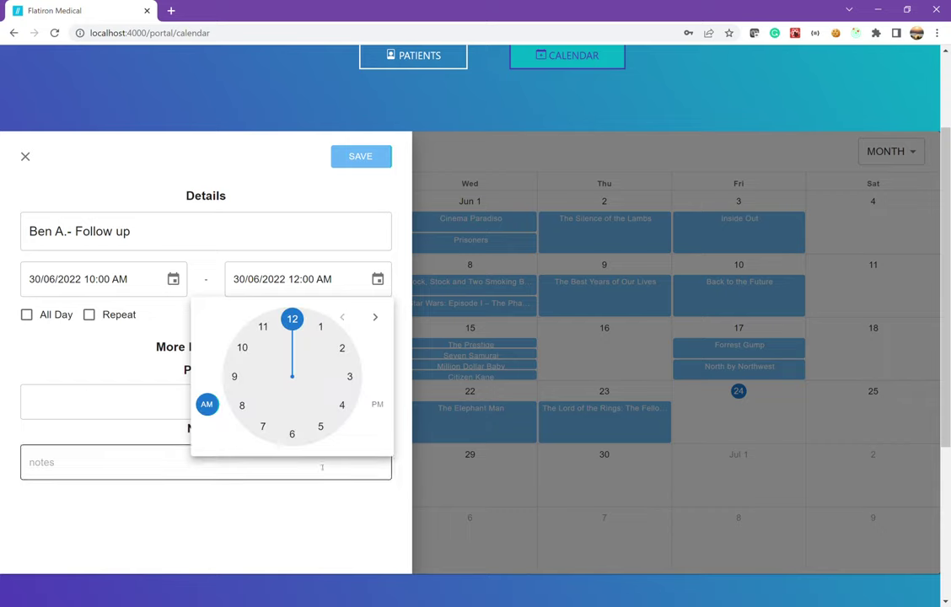
click(244, 347)
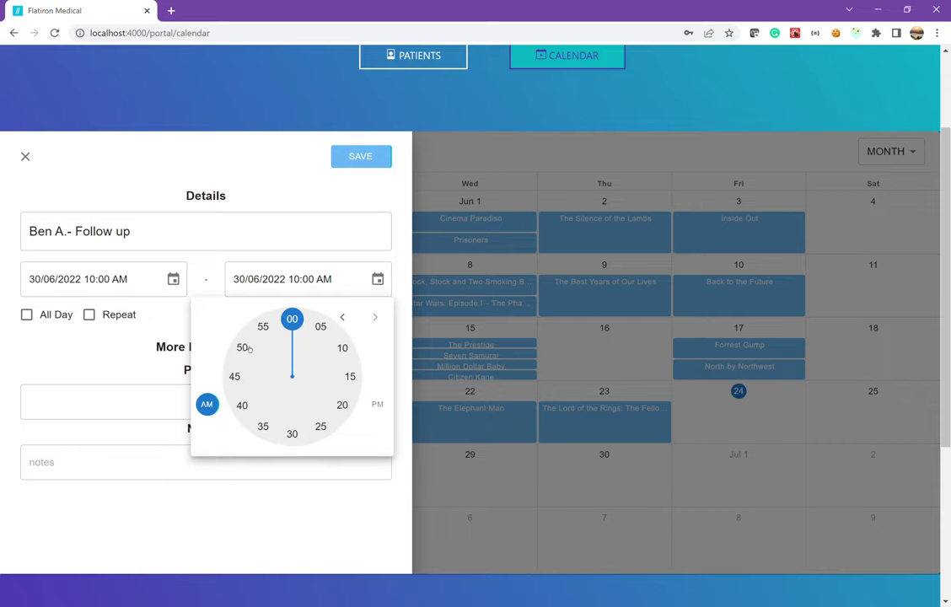
click(292, 434)
Assign the patient, add the note 'Bring glasses', and save the appointment
click(254, 401)
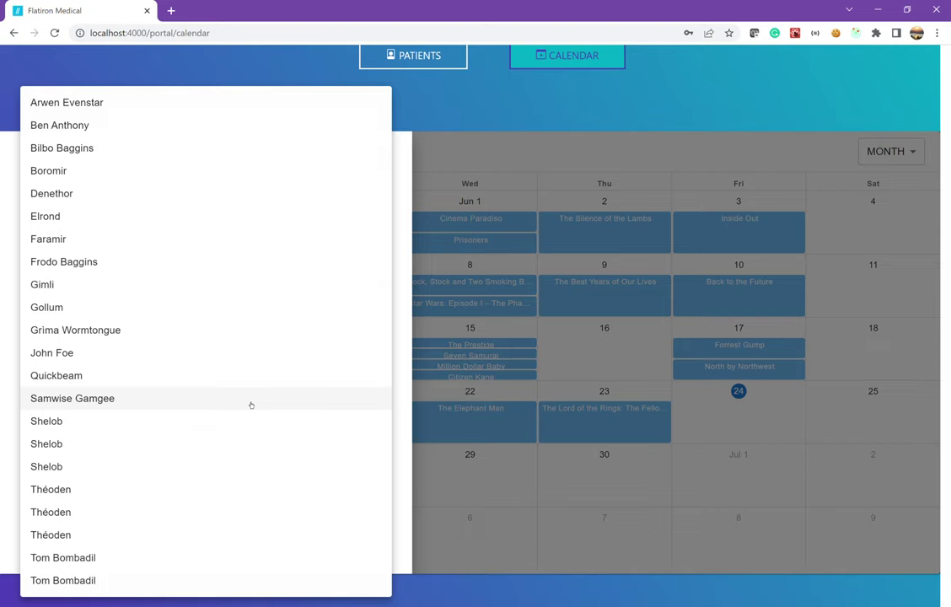
click(98, 129)
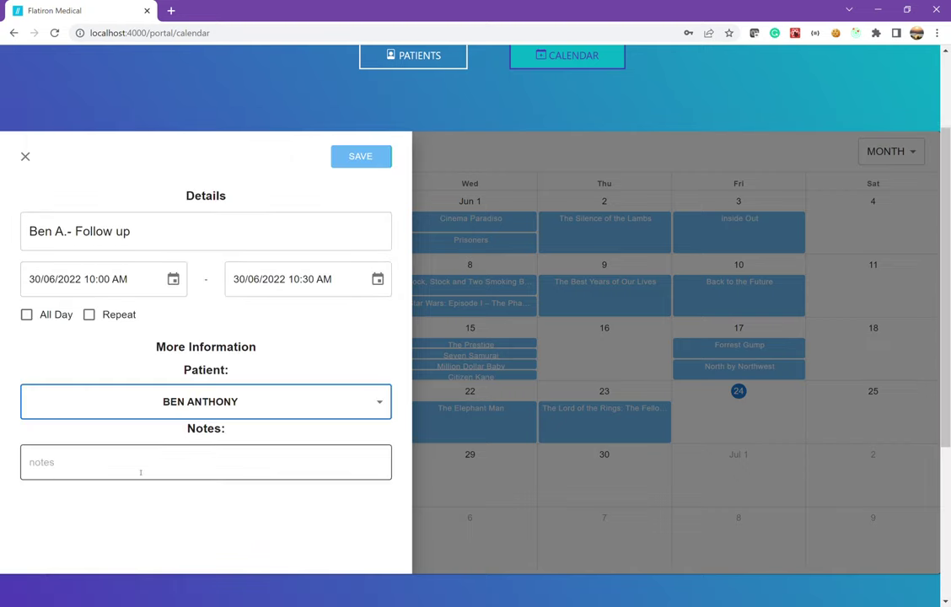
click(141, 472)
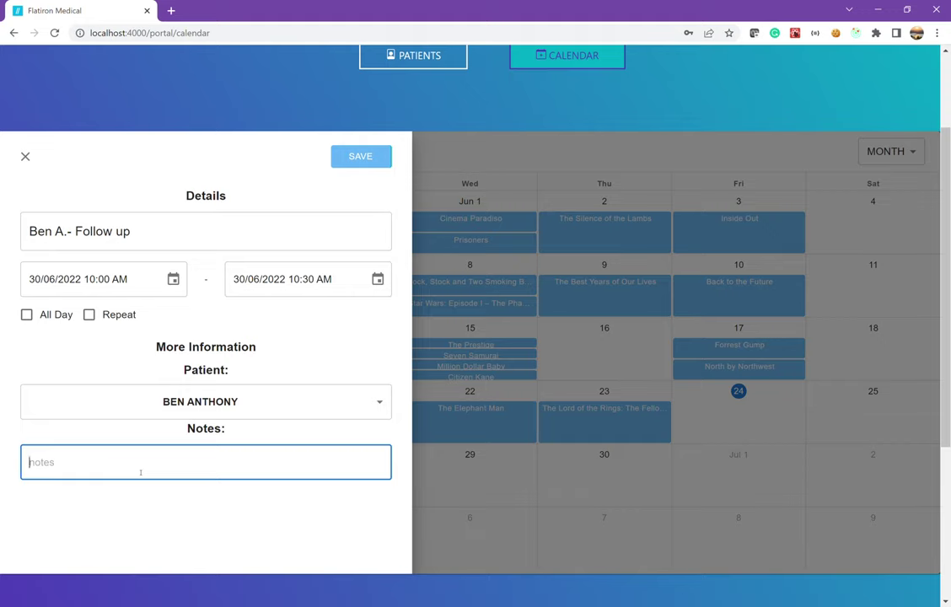
text(Bring glasses)
click(356, 157)
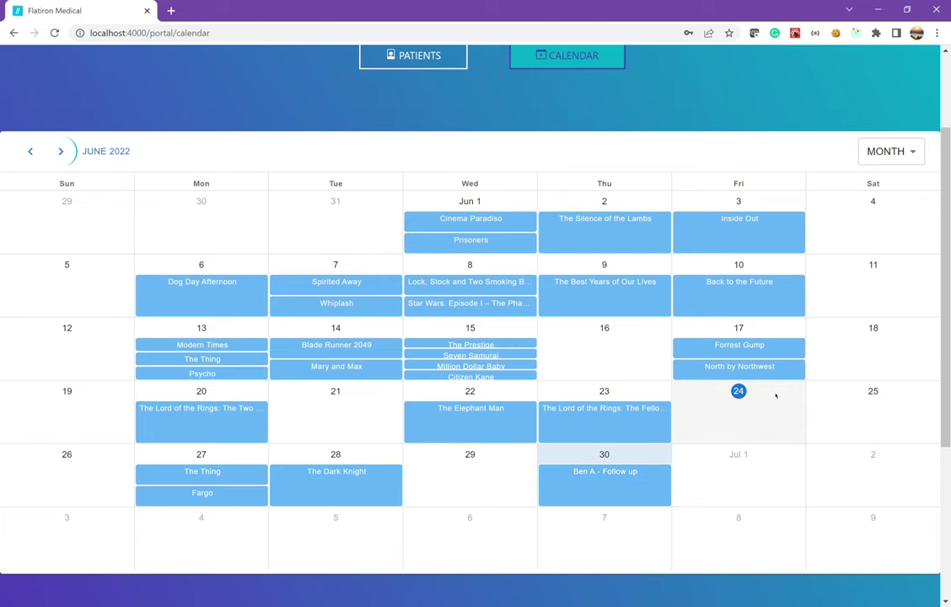
Log out of the doctor portal and return to the login page
scroll(776, 394, up, 3)
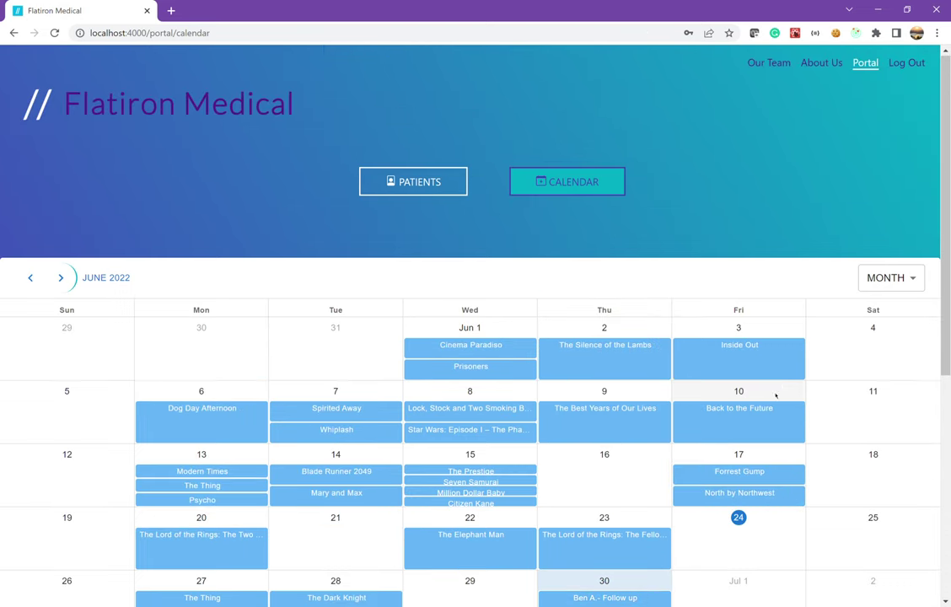
click(910, 71)
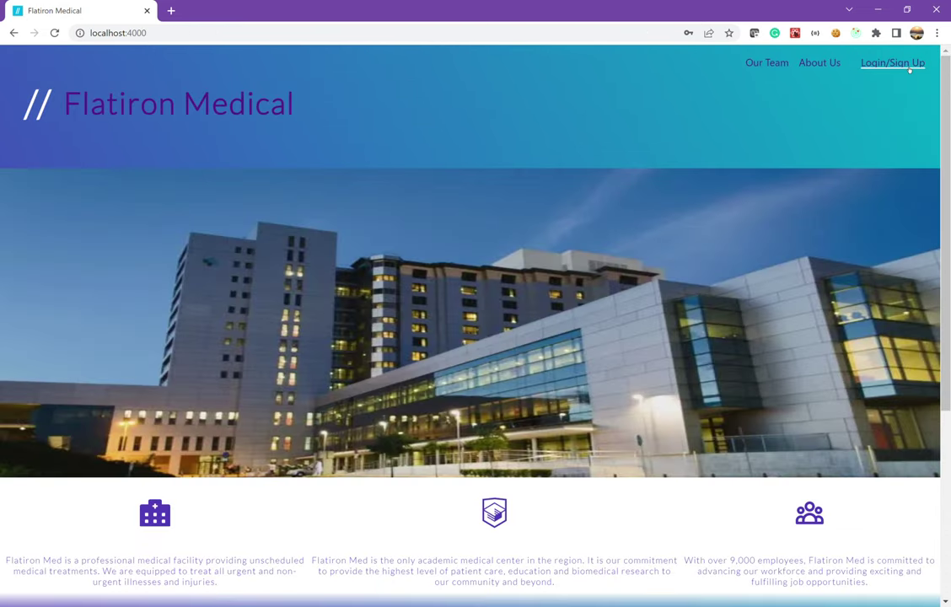
click(910, 71)
Sign in as the patient with the saved e-mail and password, then open the portal's Appointments
click(469, 192)
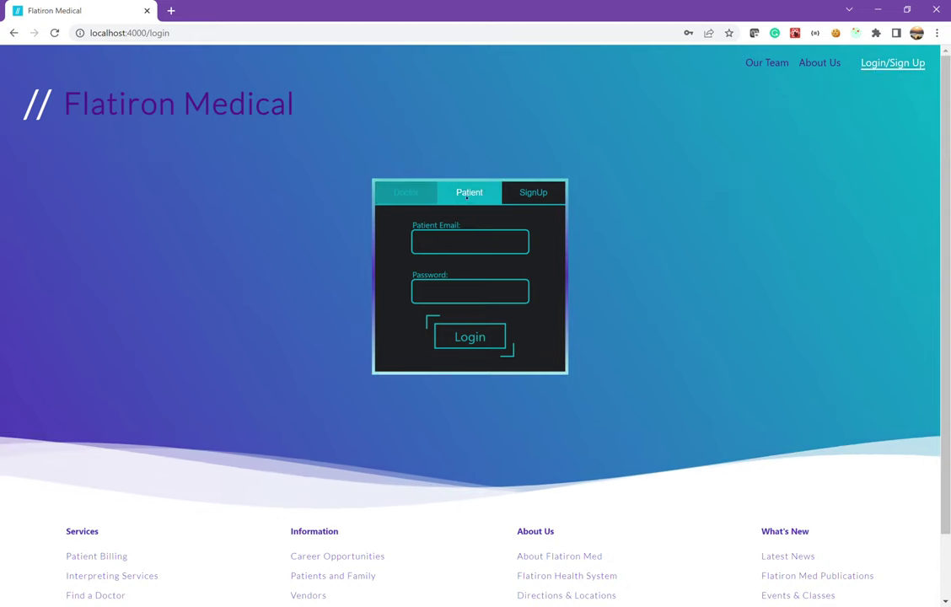
click(466, 241)
key(Down)
key(Return)
click(451, 295)
text(123)
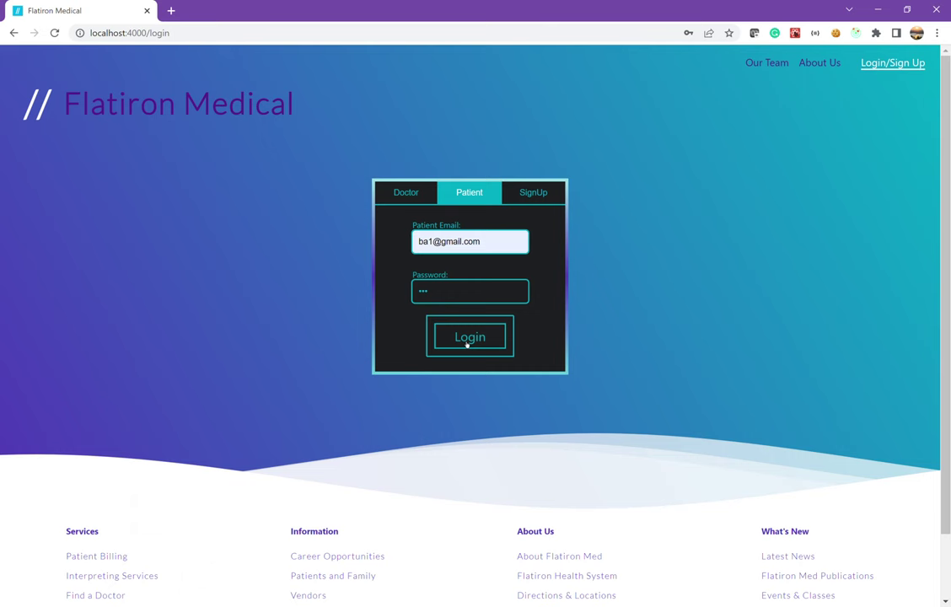
click(465, 342)
click(876, 66)
click(516, 184)
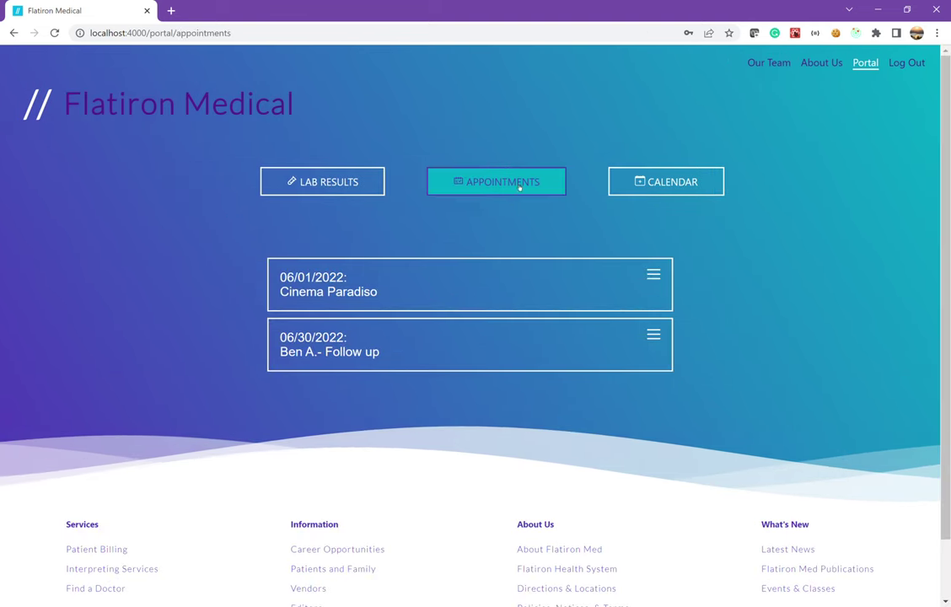
Expand the 06/30/2022 follow-up appointment to reveal its 'Bring glasses' note
click(416, 351)
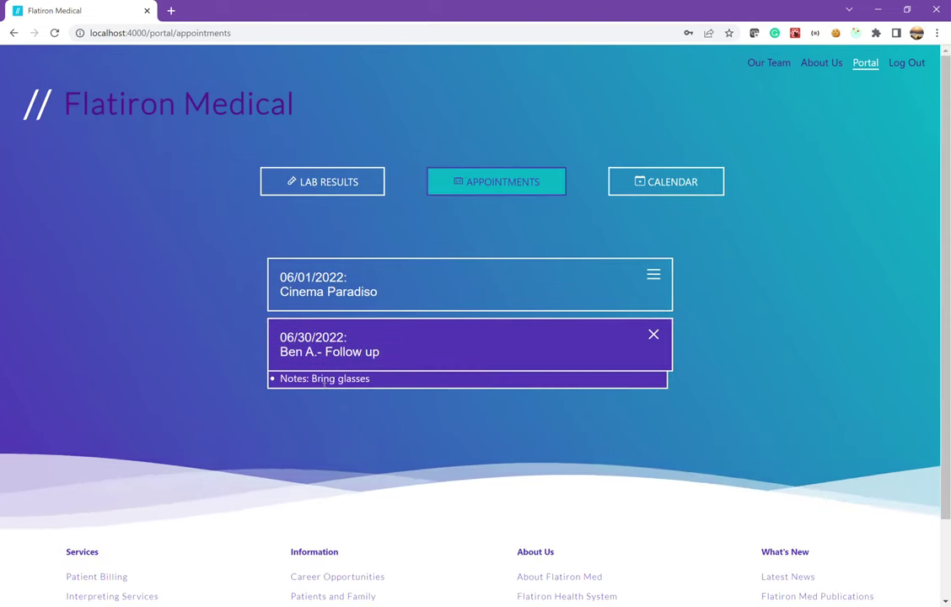
drag(311, 379, 389, 381)
click(390, 381)
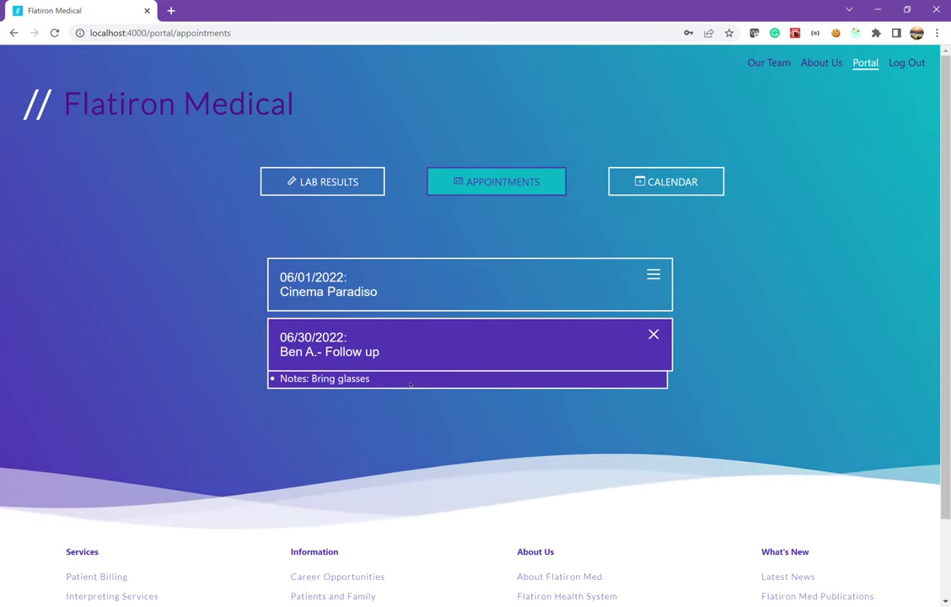
click(638, 181)
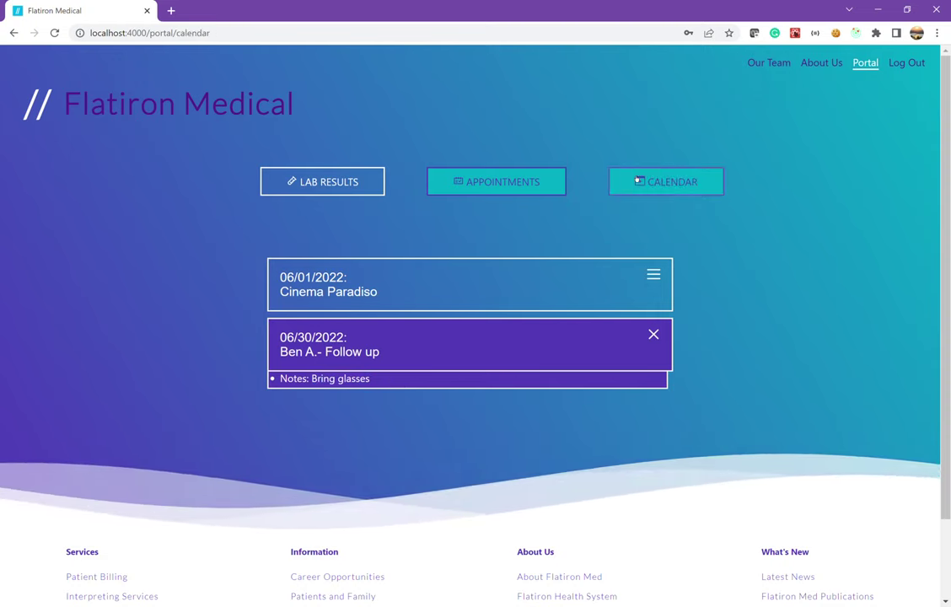
scroll(649, 395, down, 5)
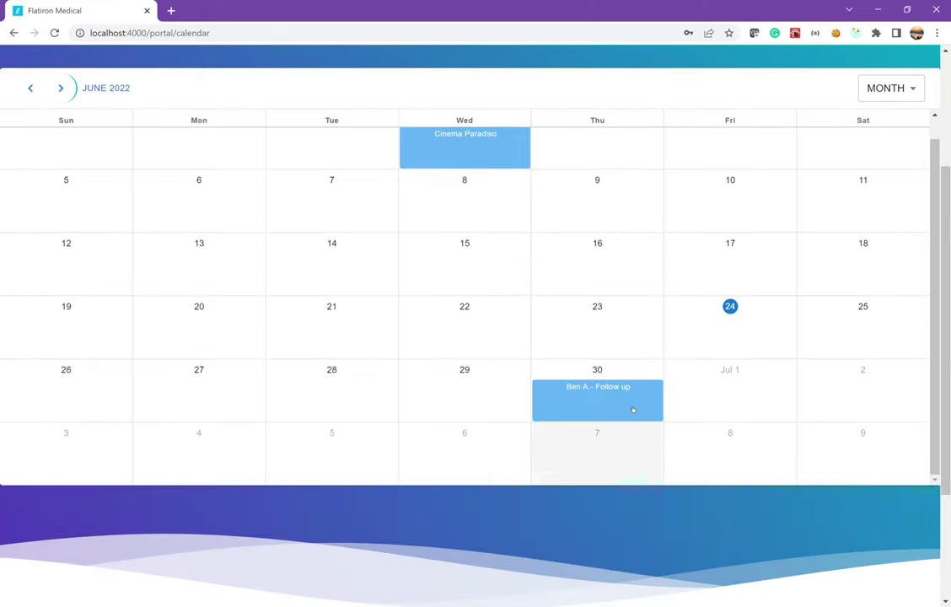
scroll(537, 274, up, 5)
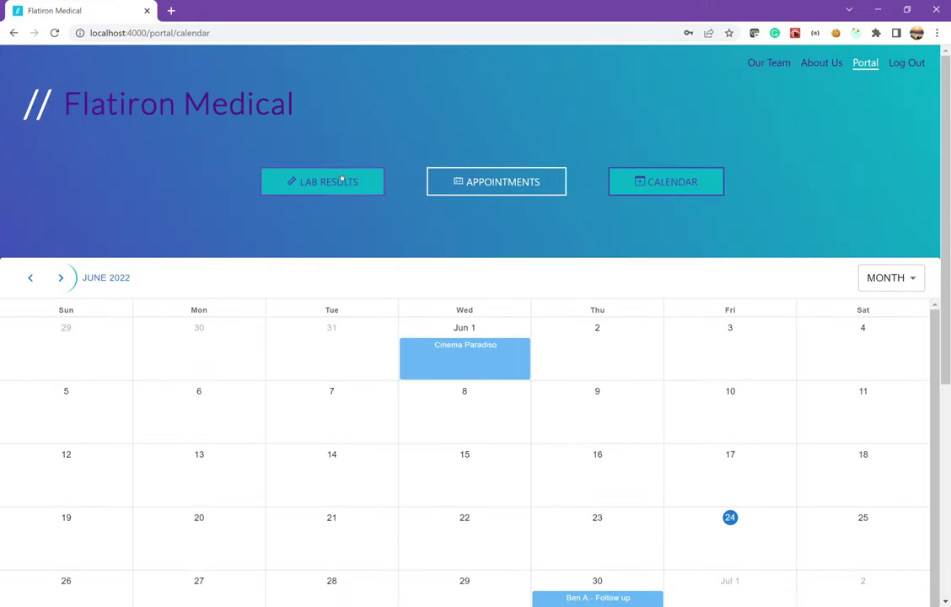
View the patient's lab results, scrolling through the 06/20, 06/05, 06/22 and 06/11/2022 tables
click(337, 183)
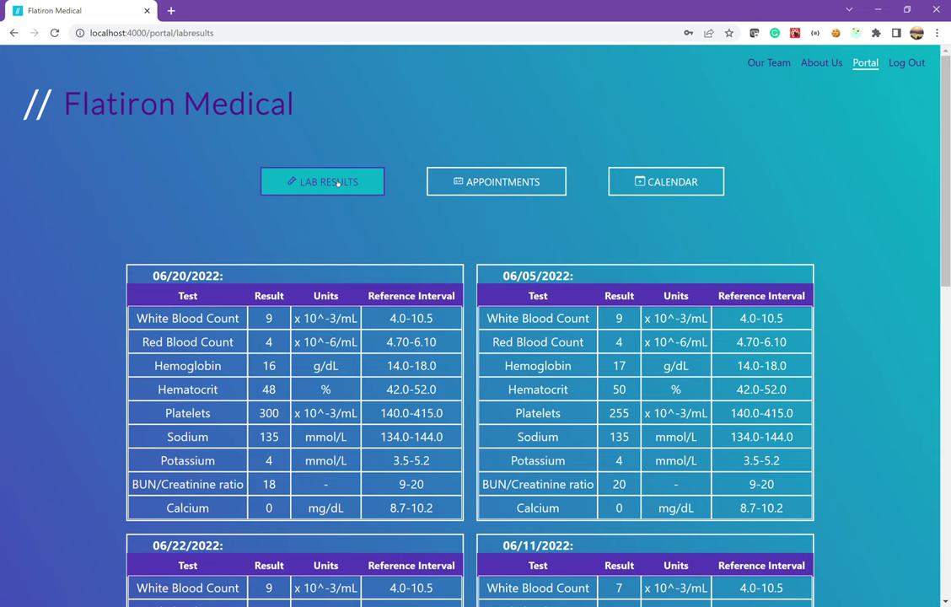
scroll(644, 354, down, 3)
scroll(645, 354, down, 2)
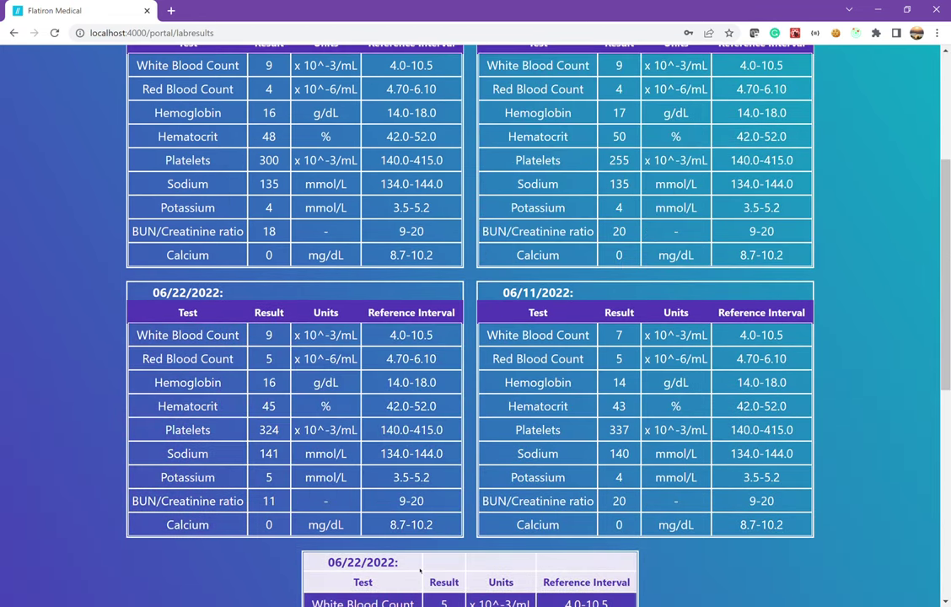
scroll(295, 354, up, 4)
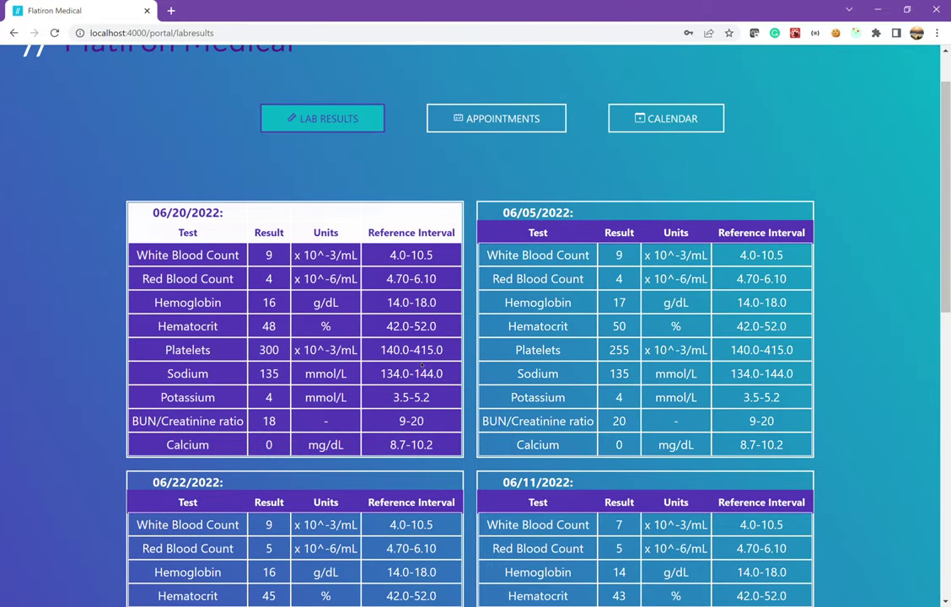
scroll(227, 382, up, 1)
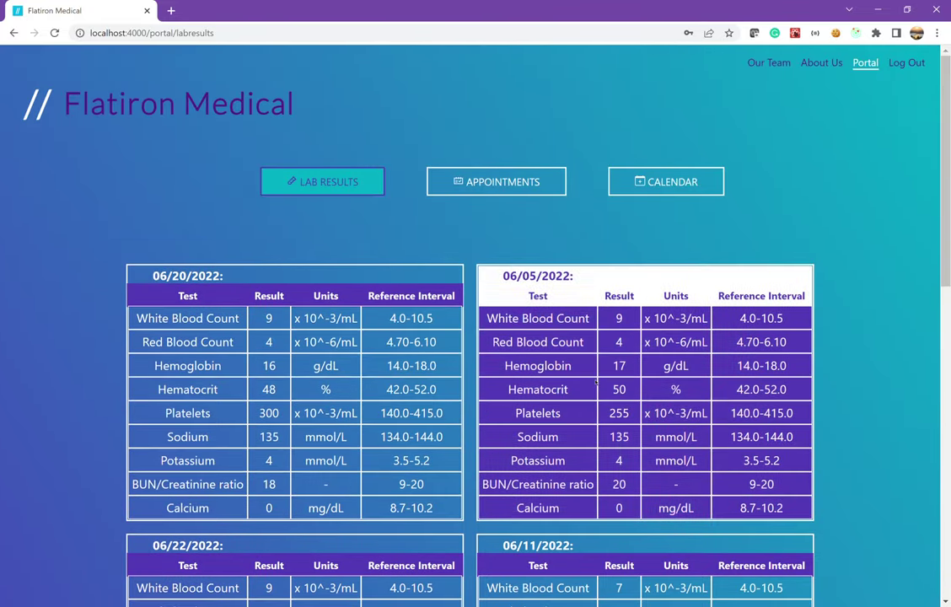
click(906, 68)
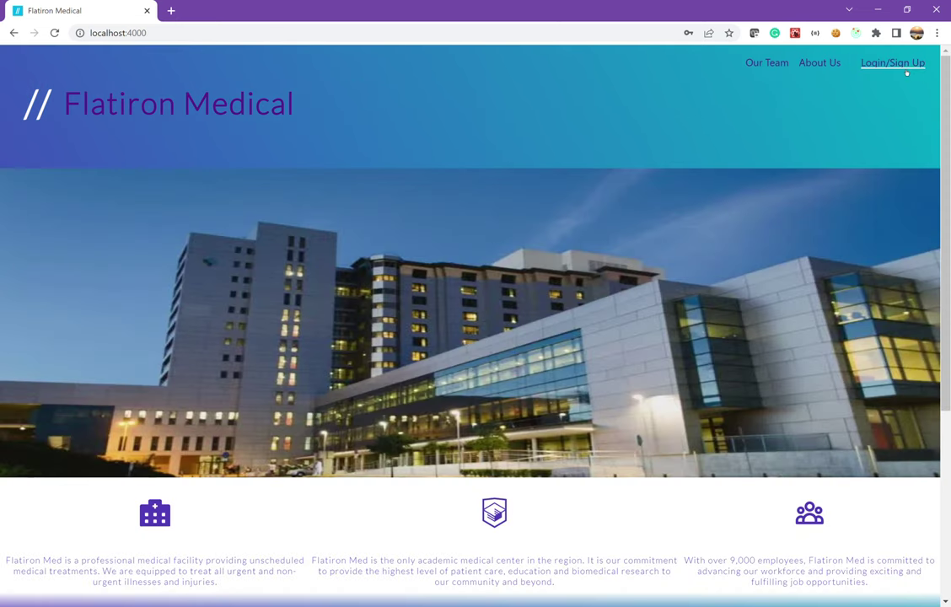
click(771, 64)
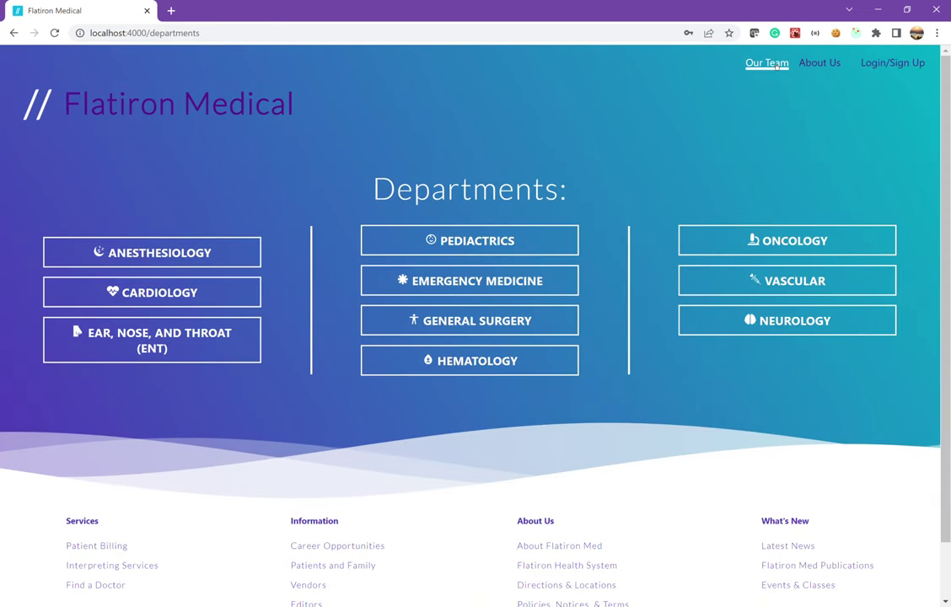
click(221, 102)
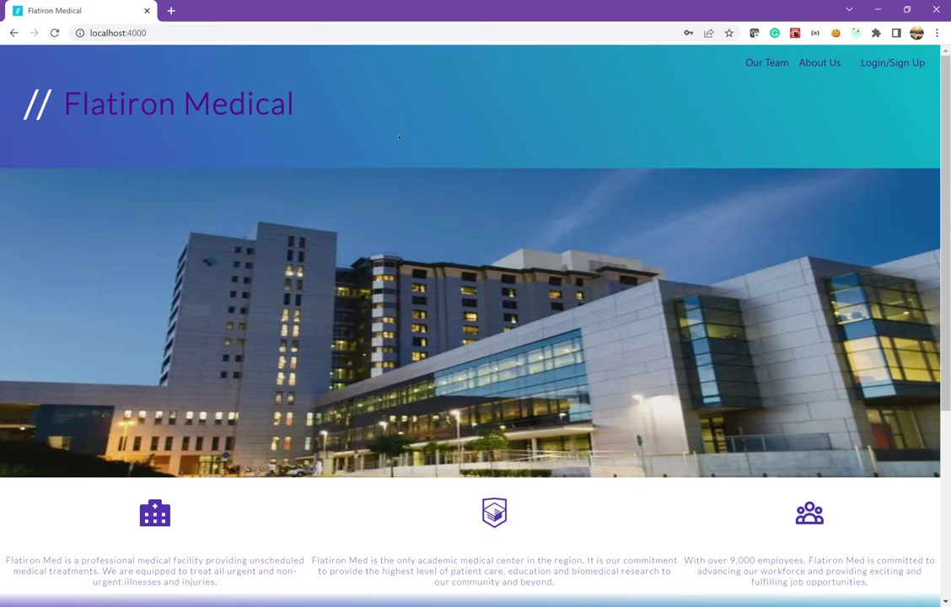